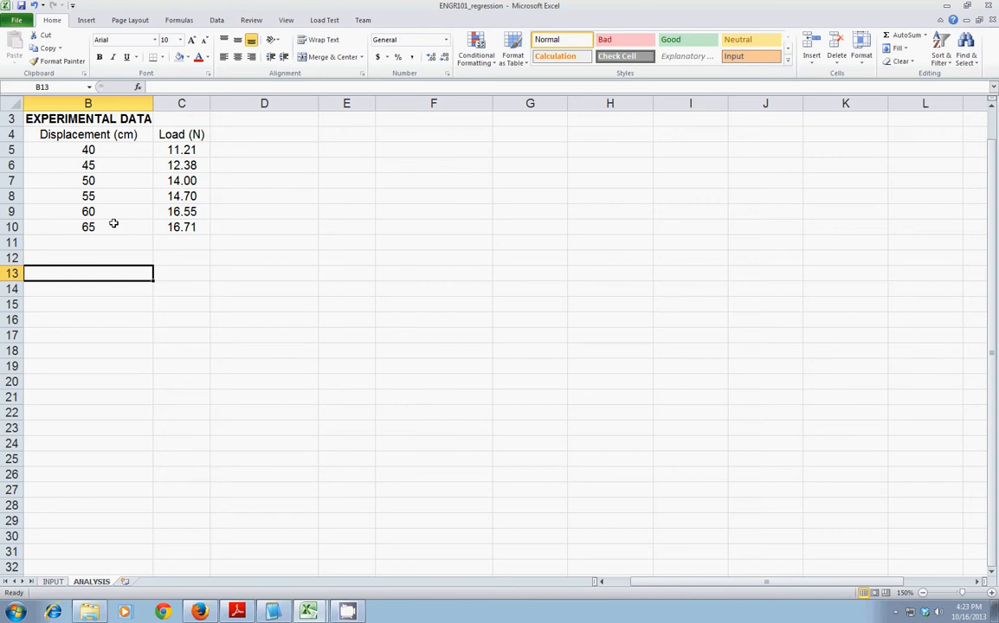
click(192, 150)
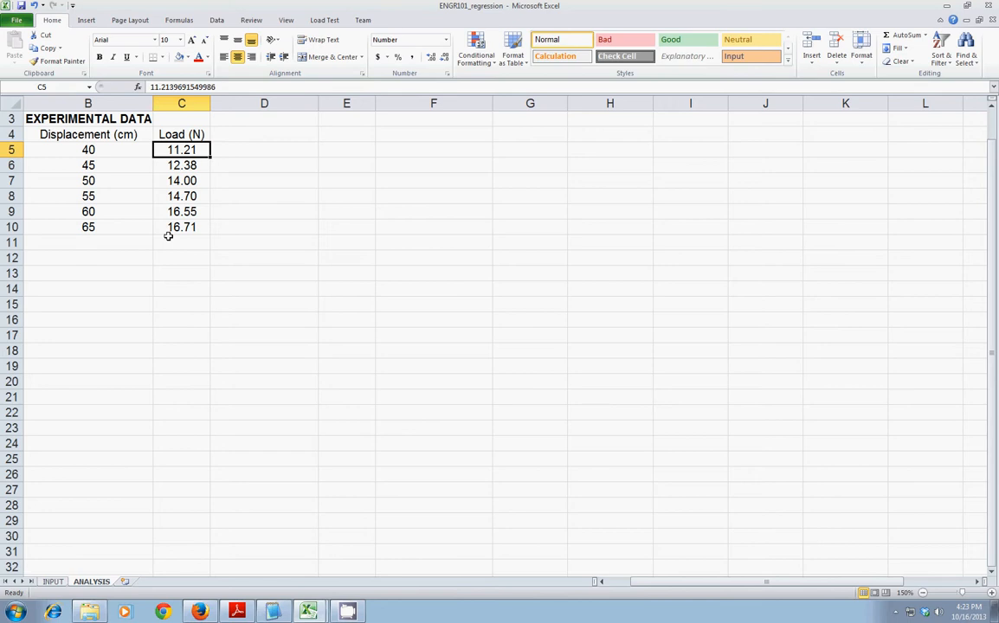
click(102, 153)
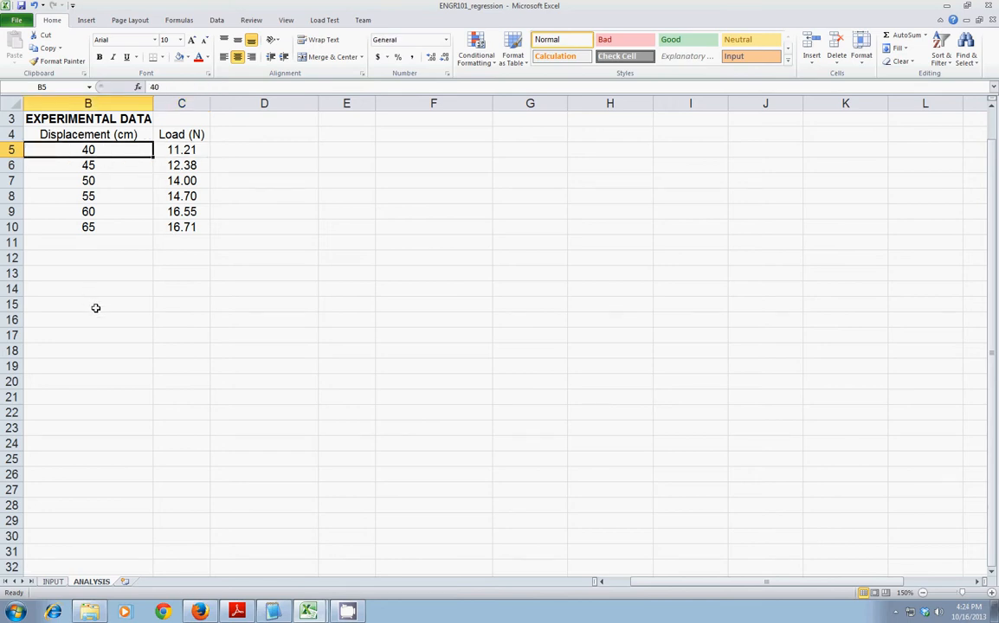
click(196, 226)
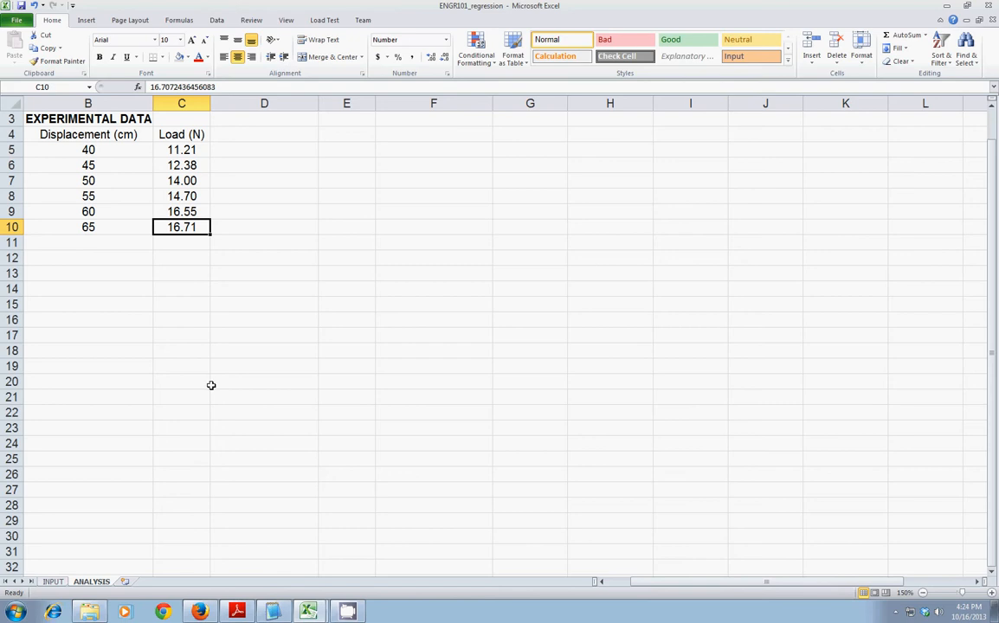
click(83, 224)
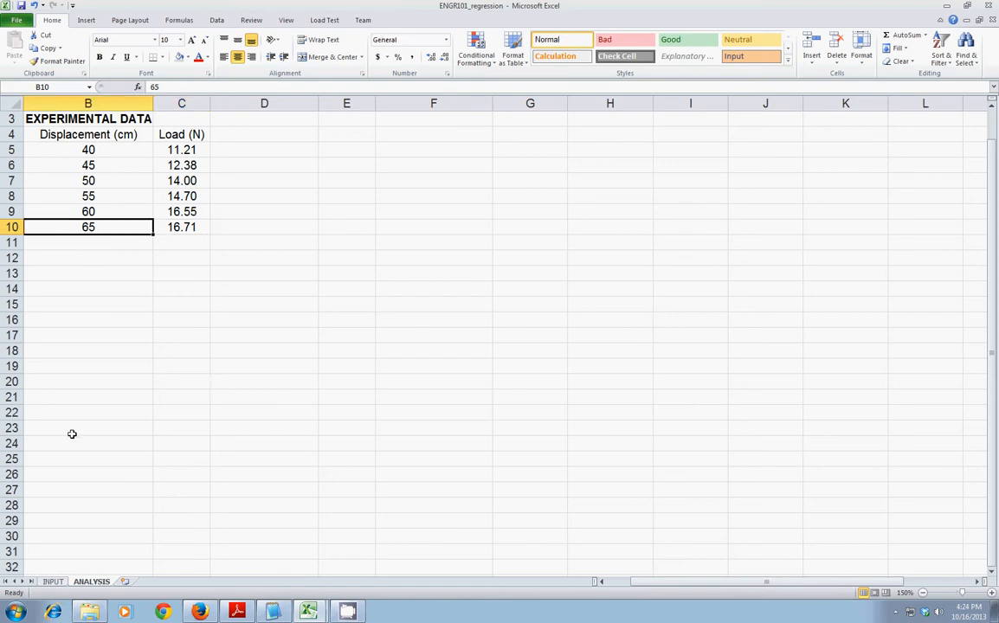
click(83, 334)
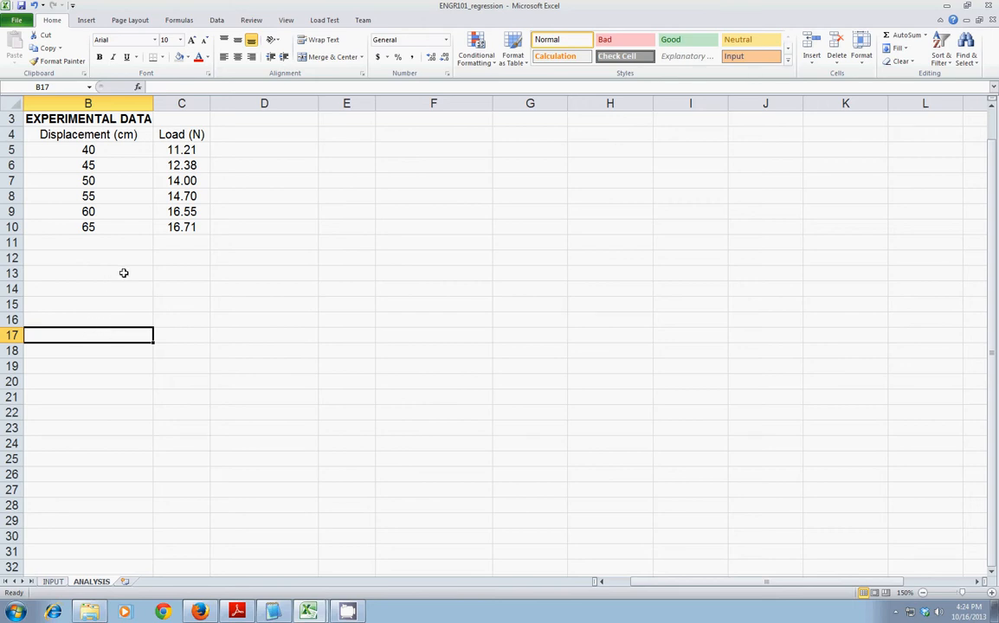
Insert a markers-only scatter chart of the displacement and load values in B5:C10
drag(87, 150, 170, 225)
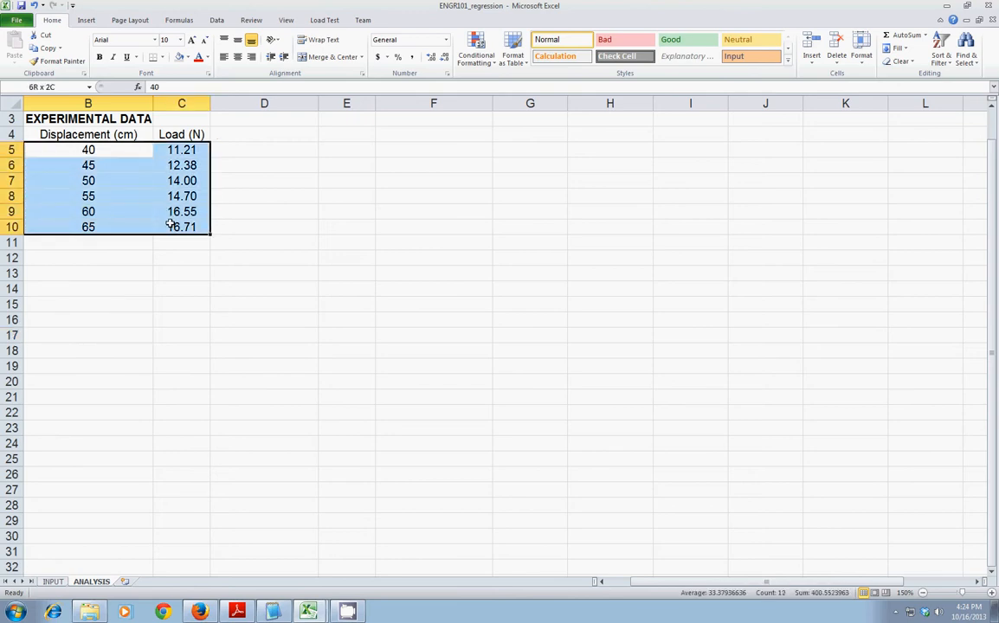
click(86, 20)
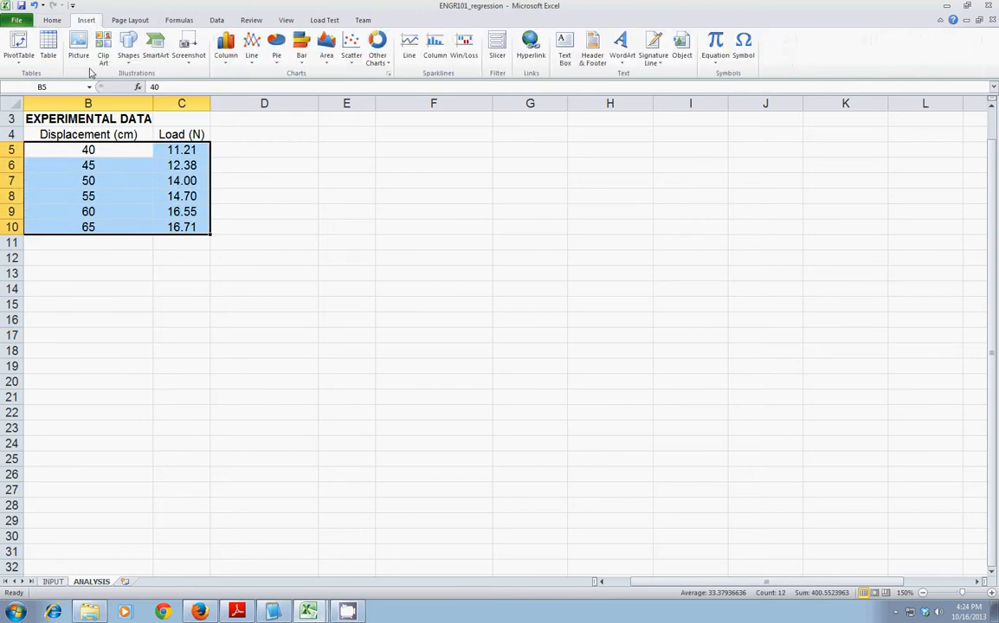
click(351, 54)
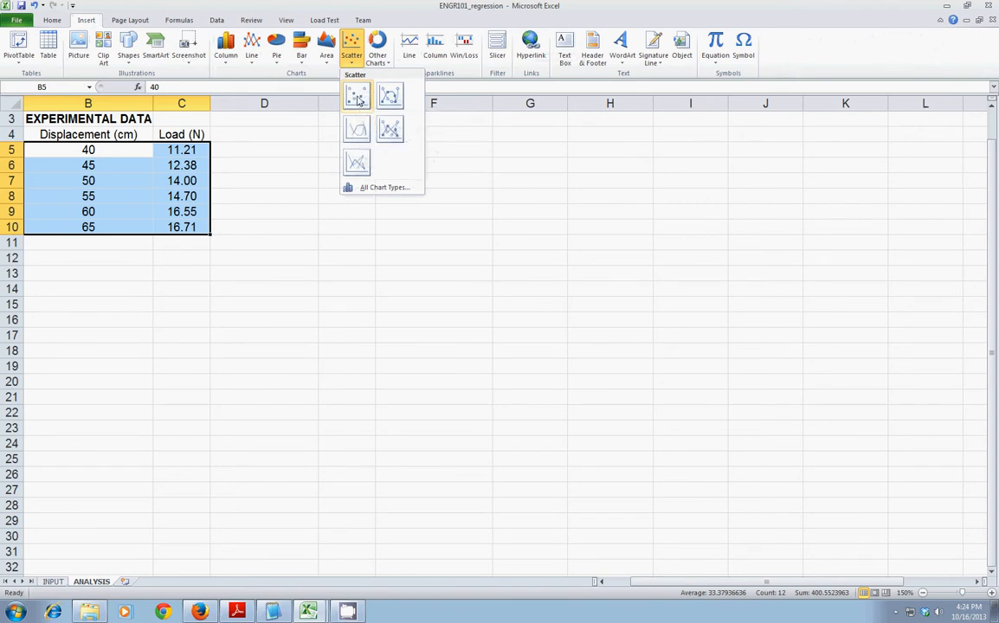
click(357, 98)
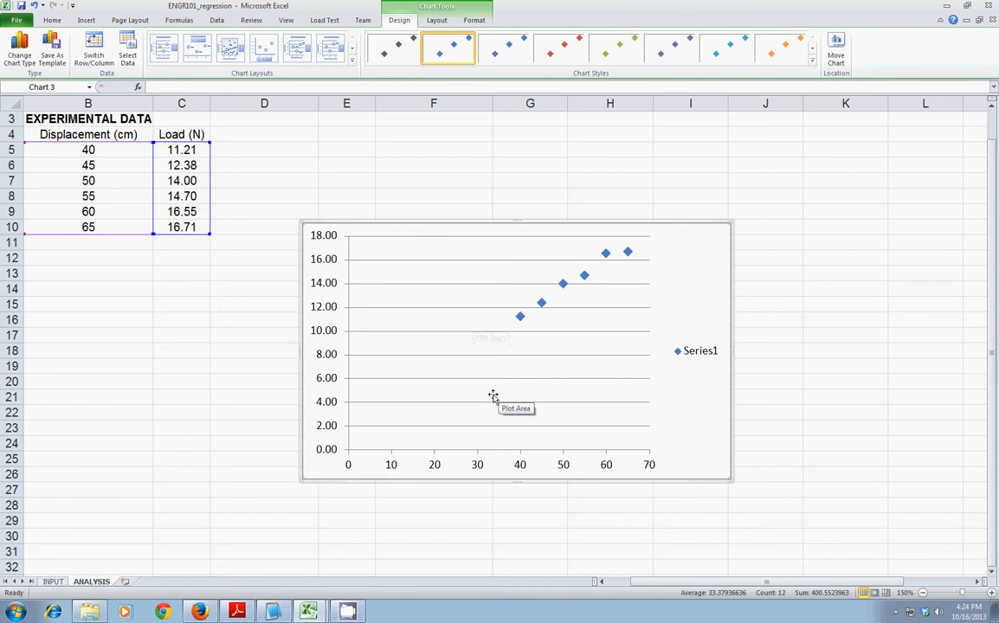
Add a horizontal axis title below the axis and a rotated vertical axis title to the chart
click(436, 21)
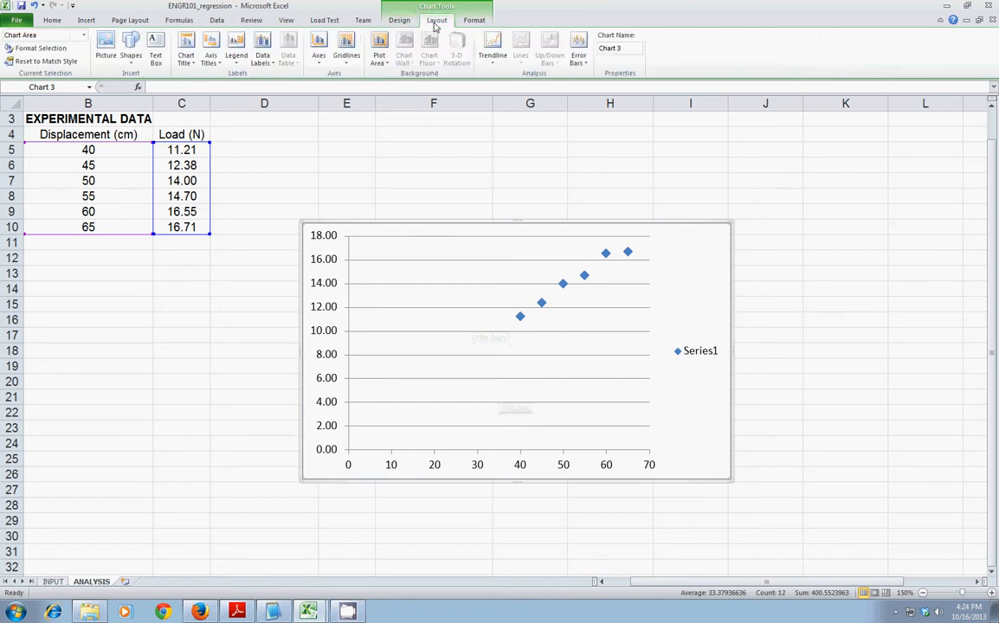
click(208, 63)
mouse_move(260, 76)
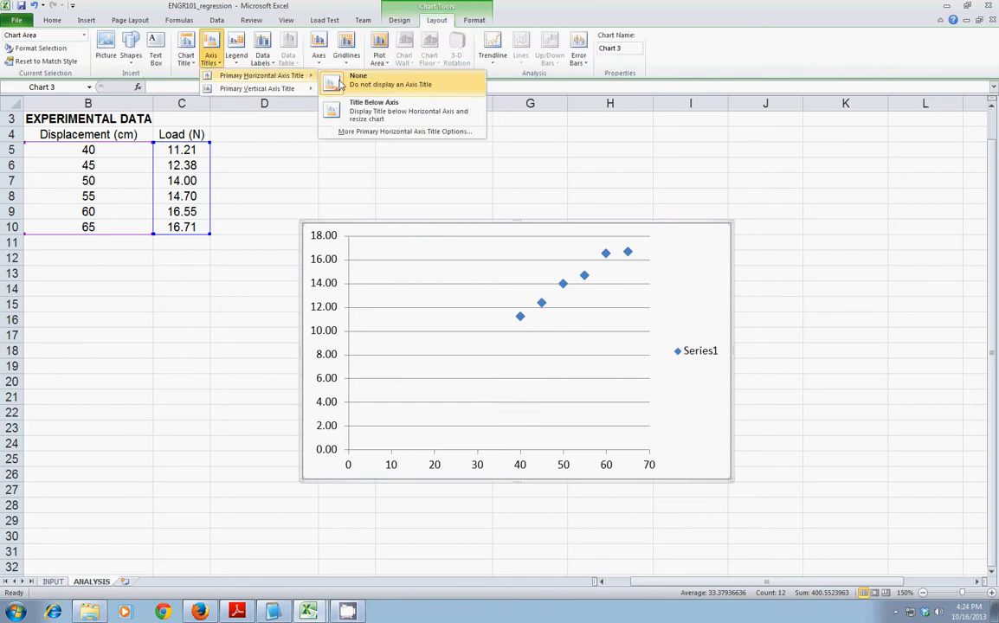
click(346, 102)
click(209, 63)
mouse_move(239, 93)
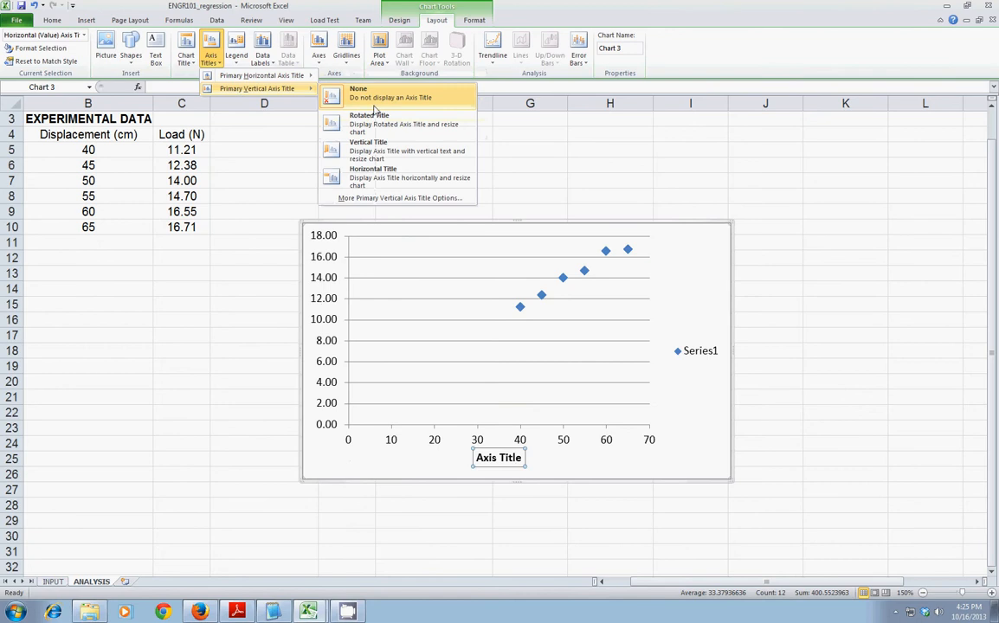
click(363, 121)
Change the chart's horizontal axis title to "Displacement (cm)"
click(527, 465)
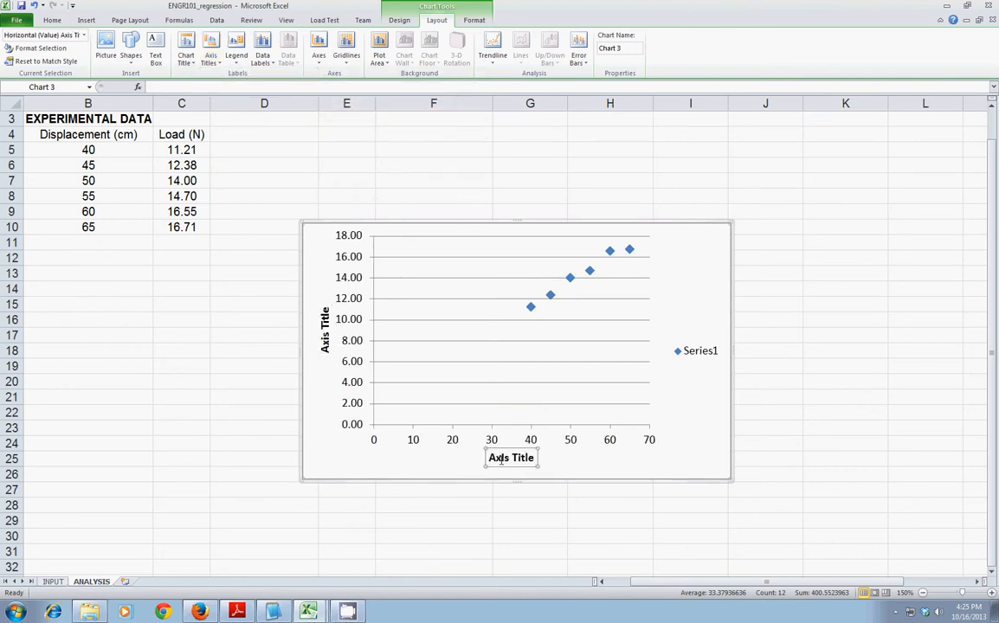
double_click(501, 465)
triple_click(500, 465)
text(Disp)
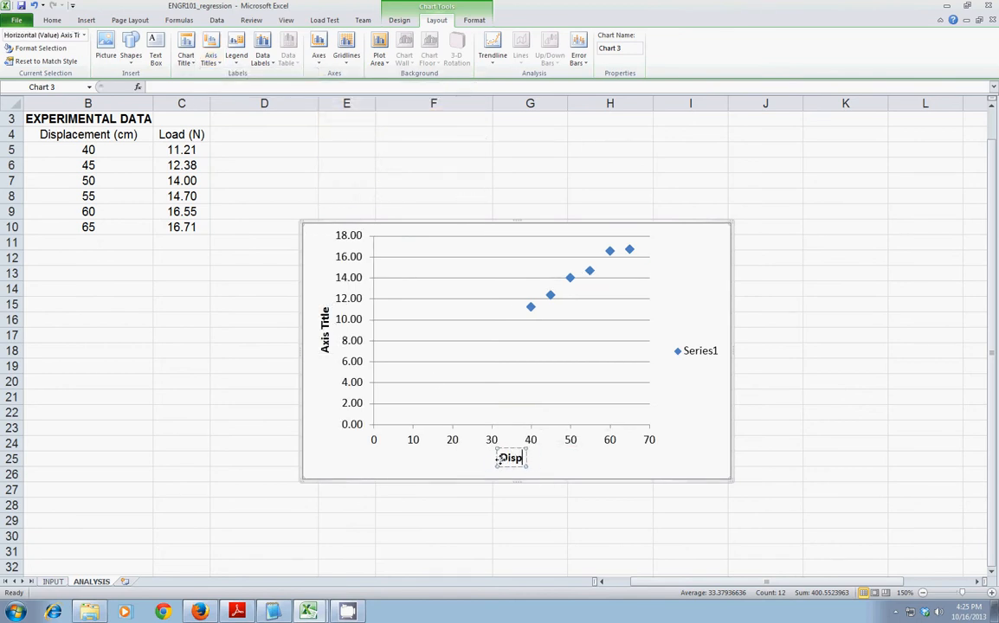
text(lacement (cm))
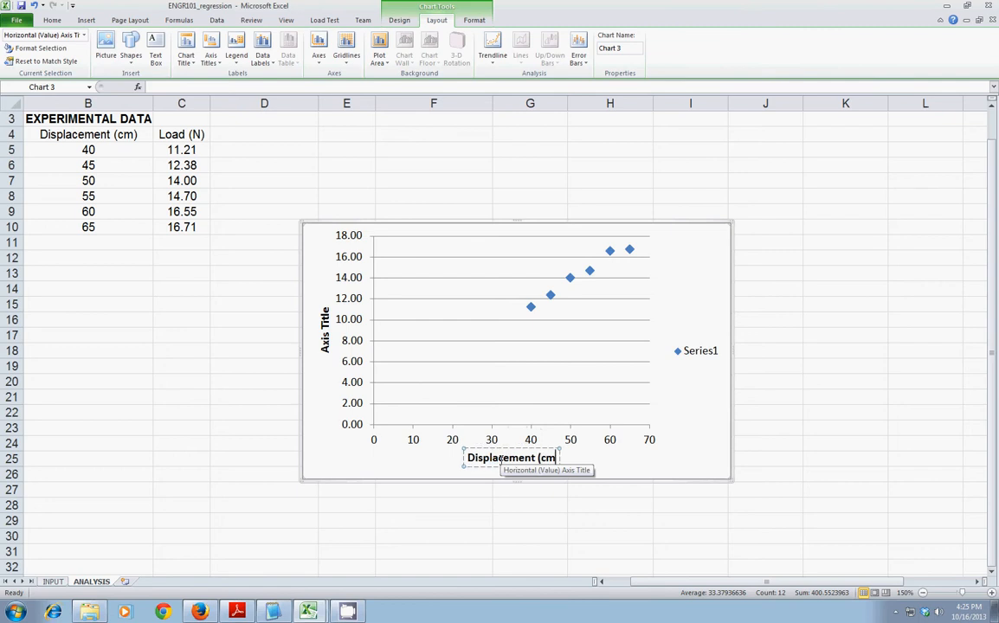
Change the vertical axis title to "Load (N)" and move the chart directly below the data table
click(325, 319)
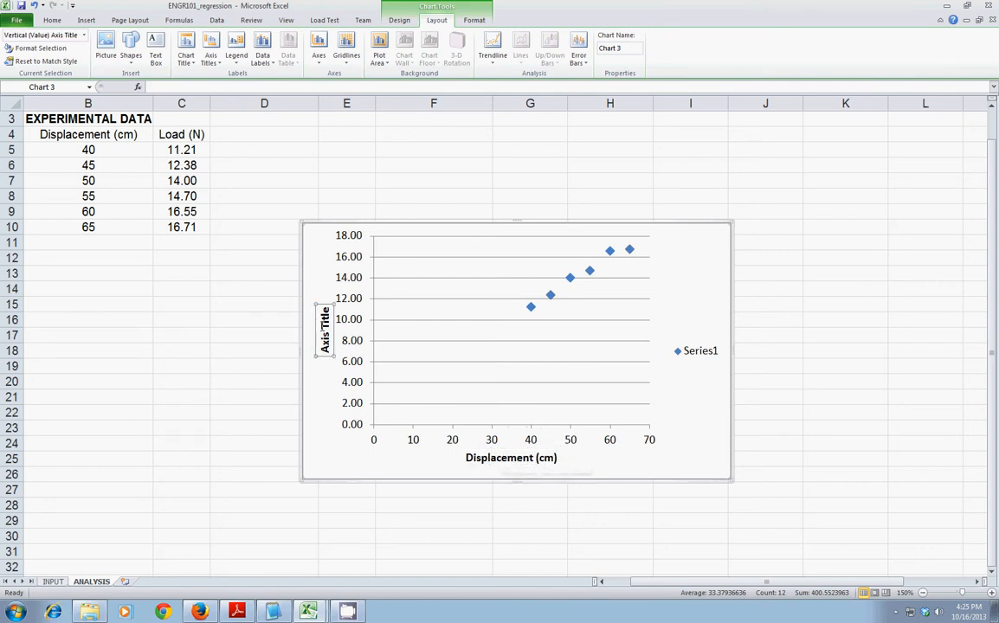
triple_click(325, 324)
text(Load (N))
click(329, 405)
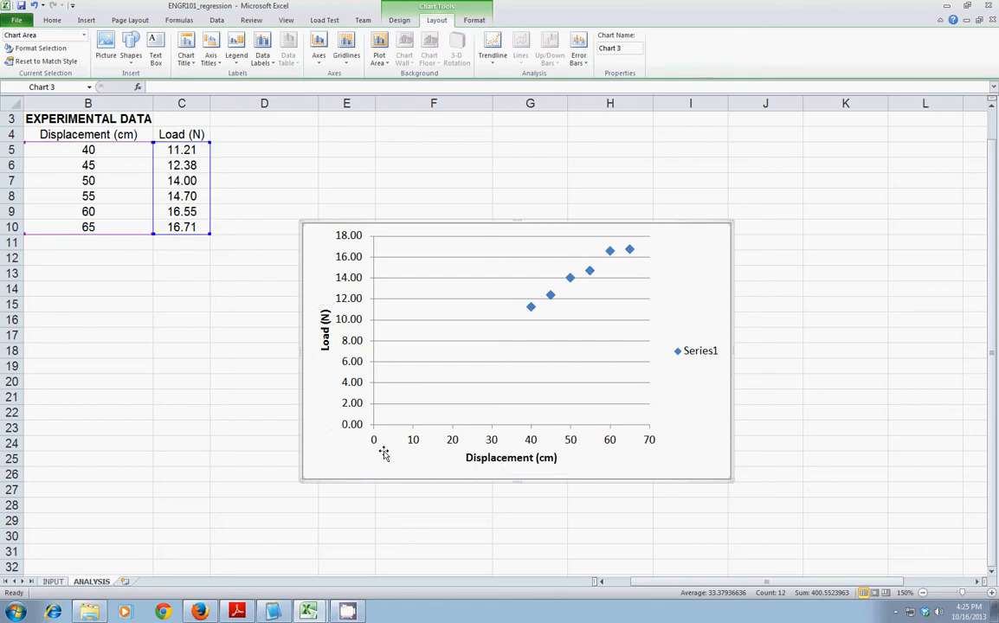
drag(530, 223, 268, 273)
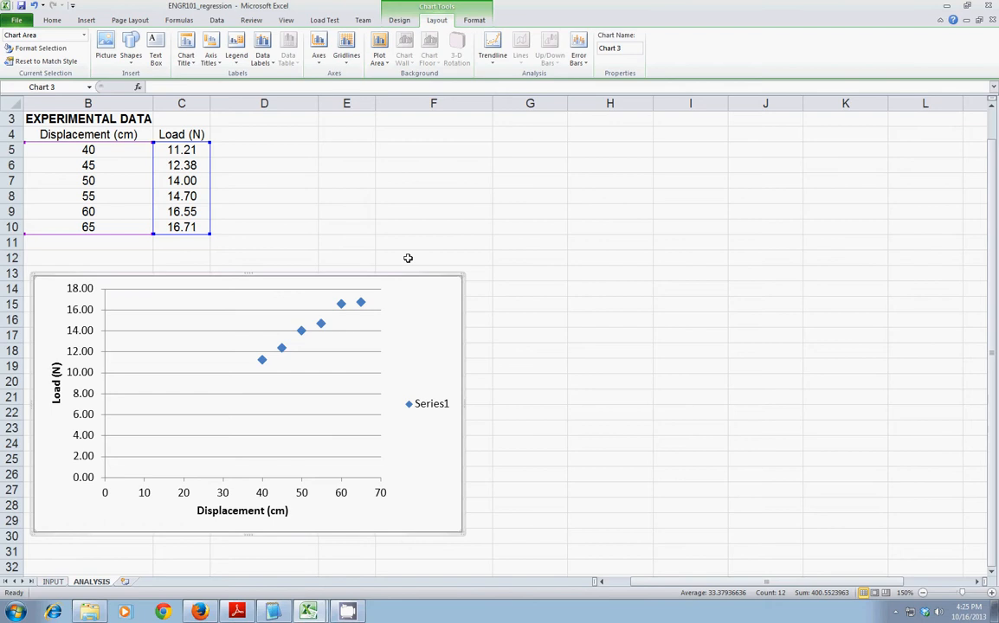
click(321, 326)
right_click(321, 326)
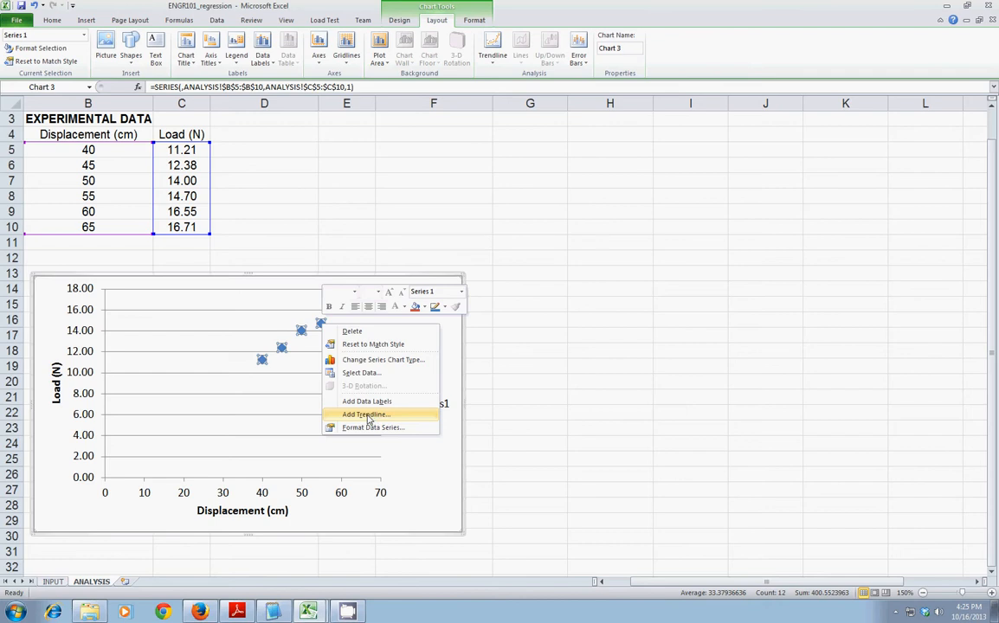
click(312, 263)
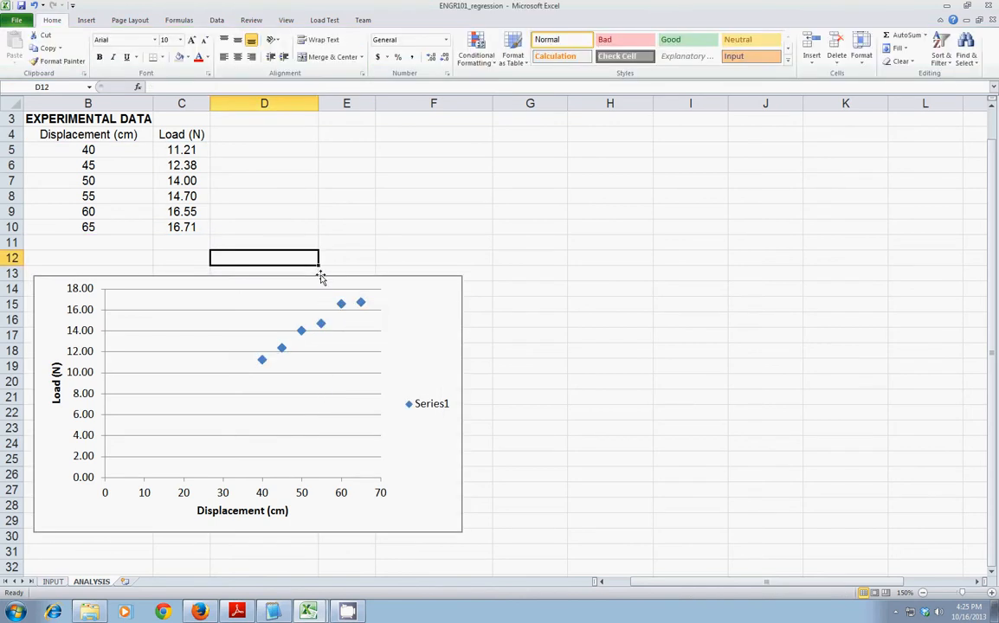
click(289, 242)
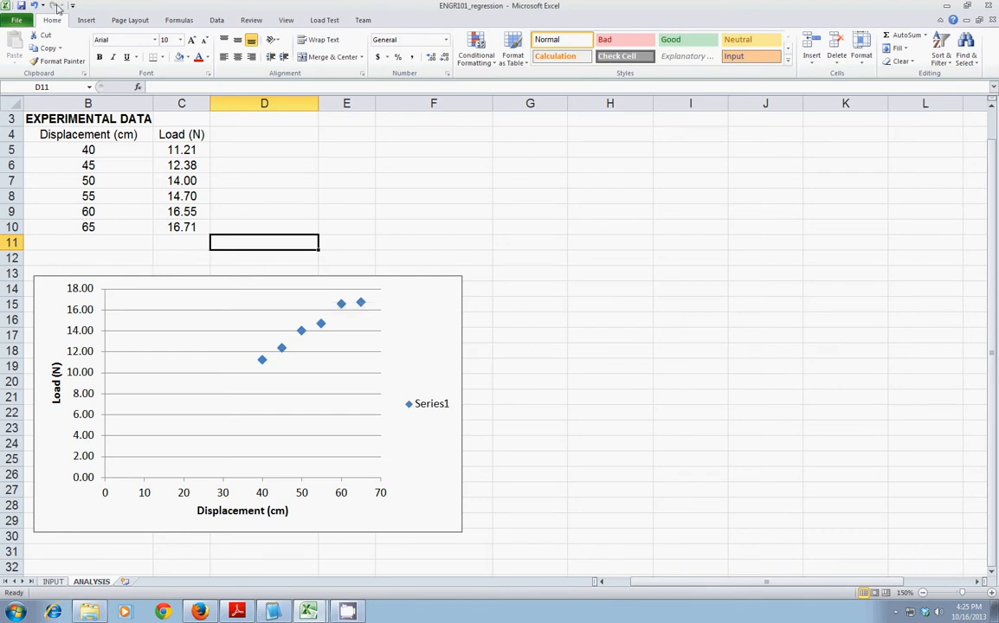
Check in the Excel add-ins settings that the Analysis ToolPak is enabled
click(14, 20)
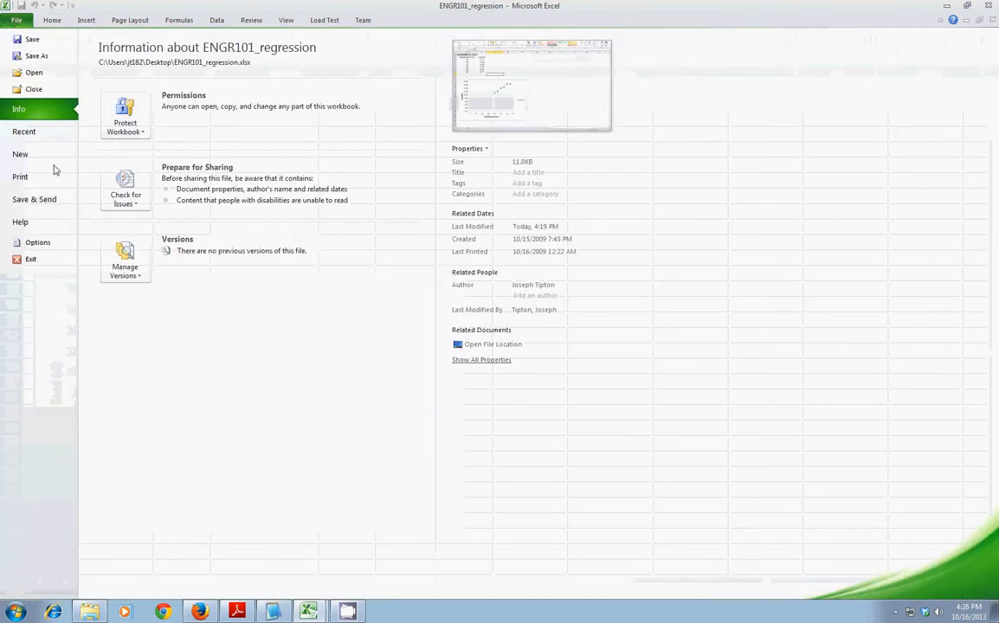
click(34, 246)
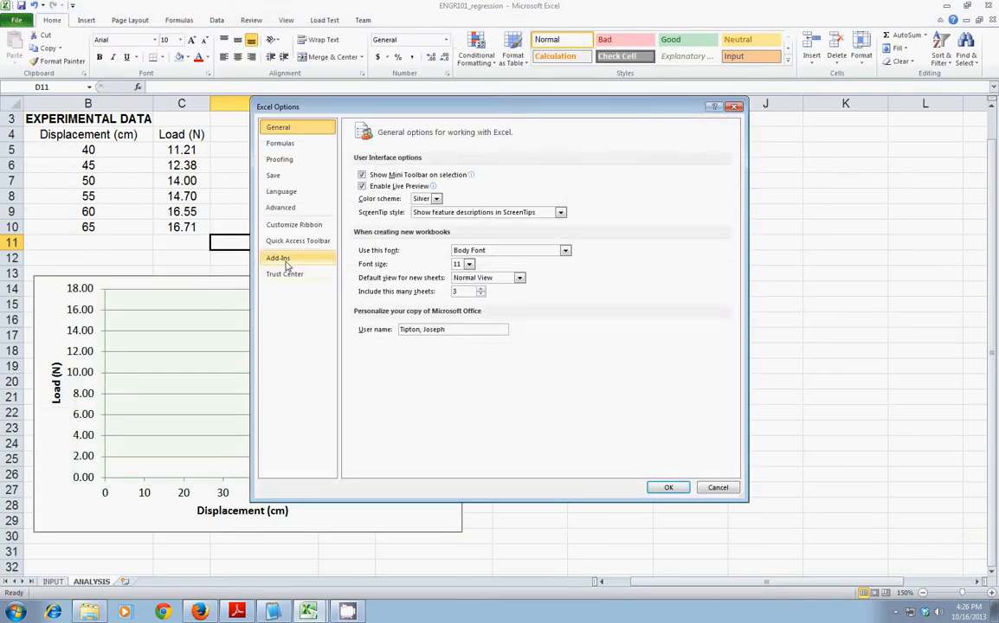
click(281, 259)
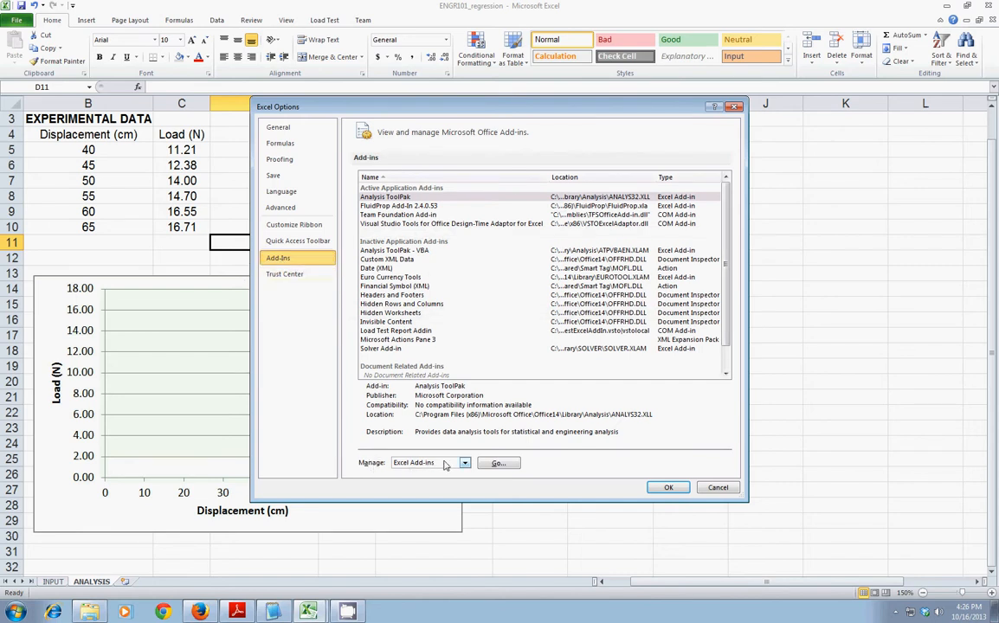
click(498, 465)
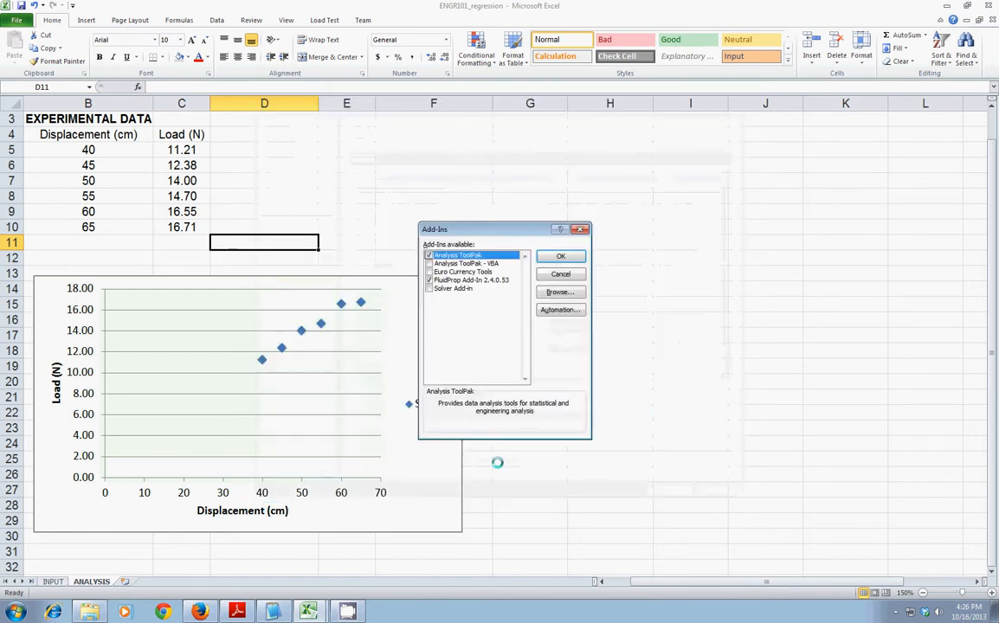
click(429, 280)
click(430, 279)
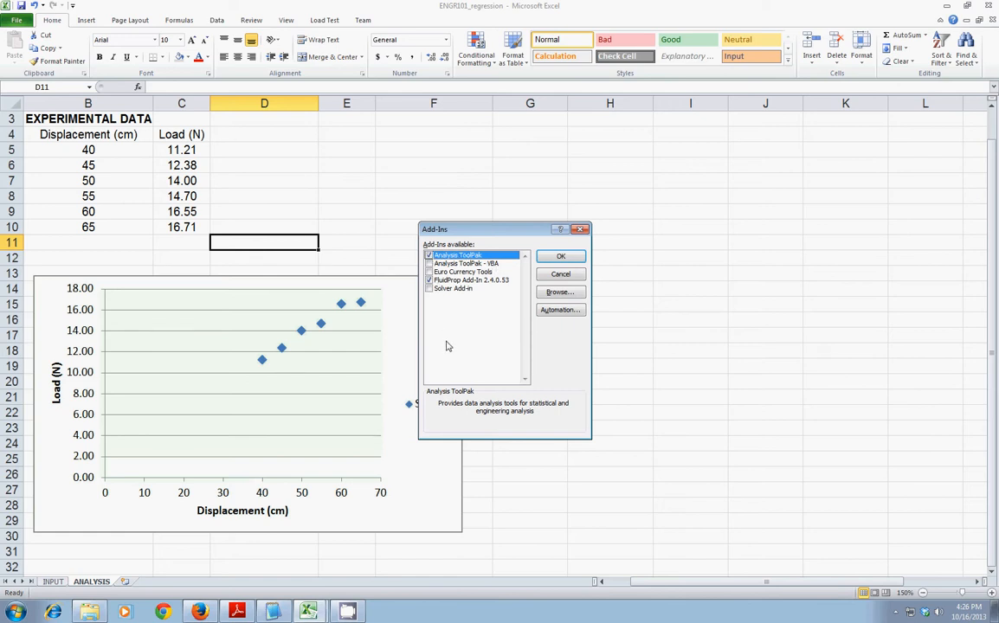
click(561, 256)
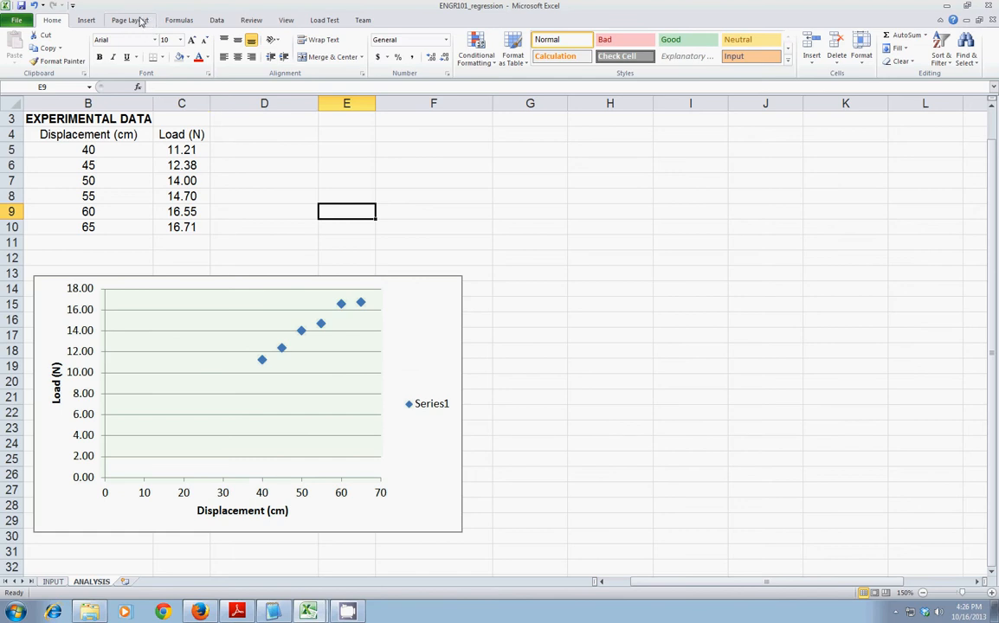
Start the Regression tool from the Data Analysis tools
click(218, 20)
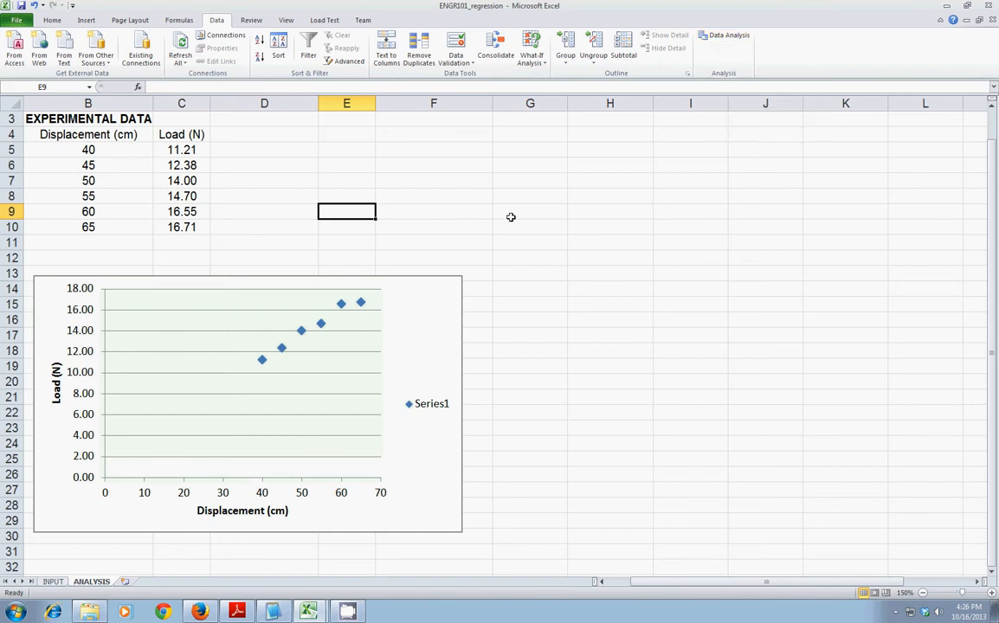
click(724, 35)
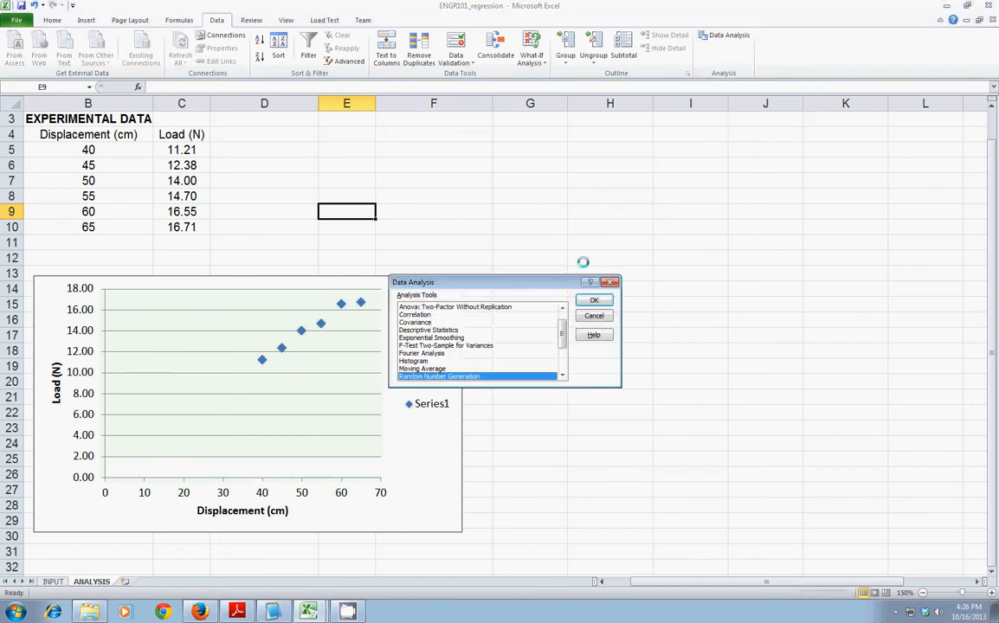
drag(530, 287, 542, 155)
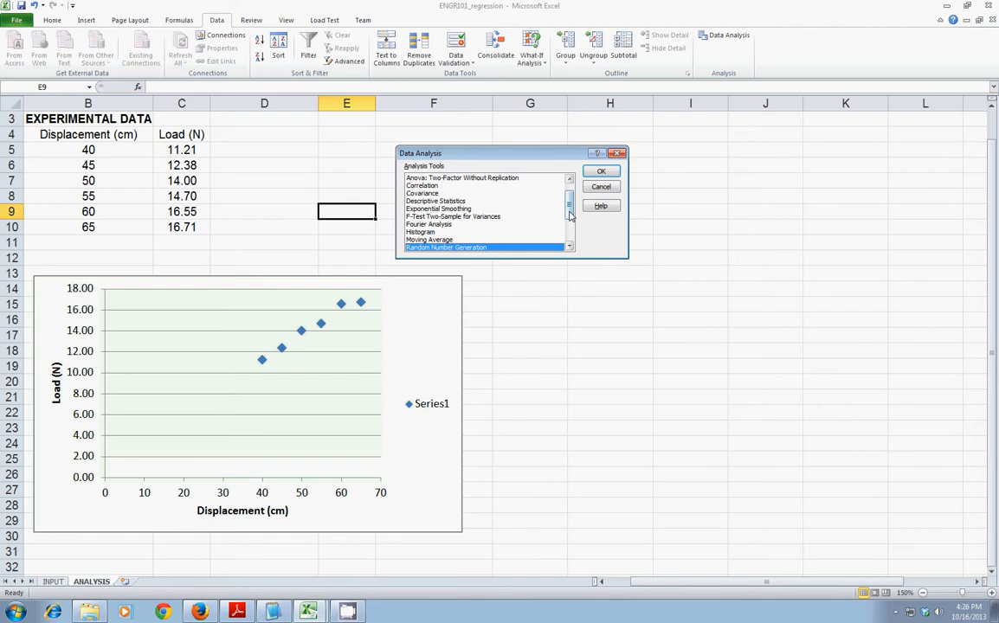
drag(569, 206, 569, 199)
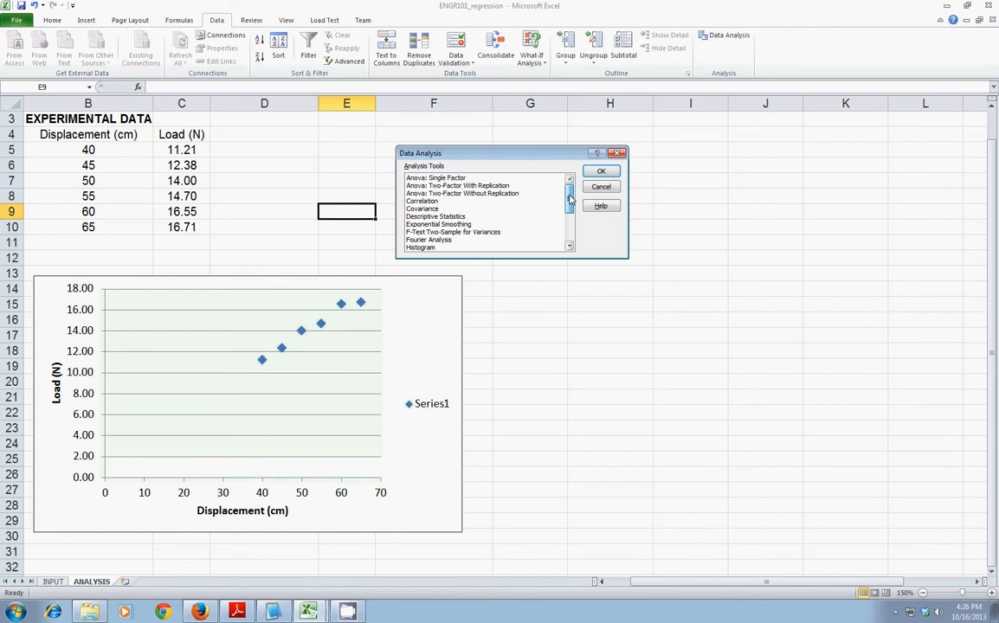
drag(570, 199, 570, 218)
click(421, 224)
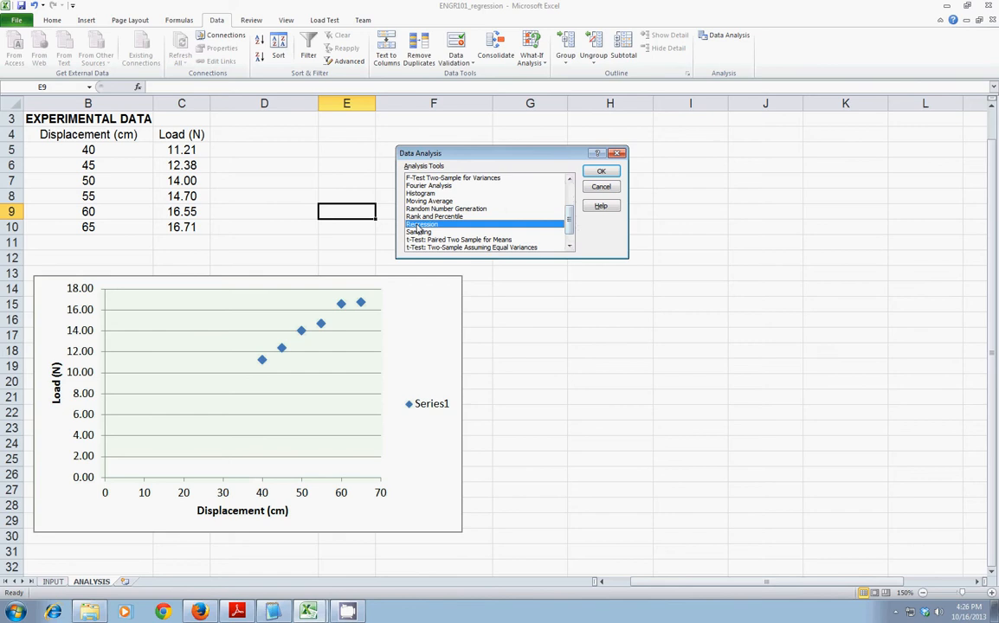
click(601, 172)
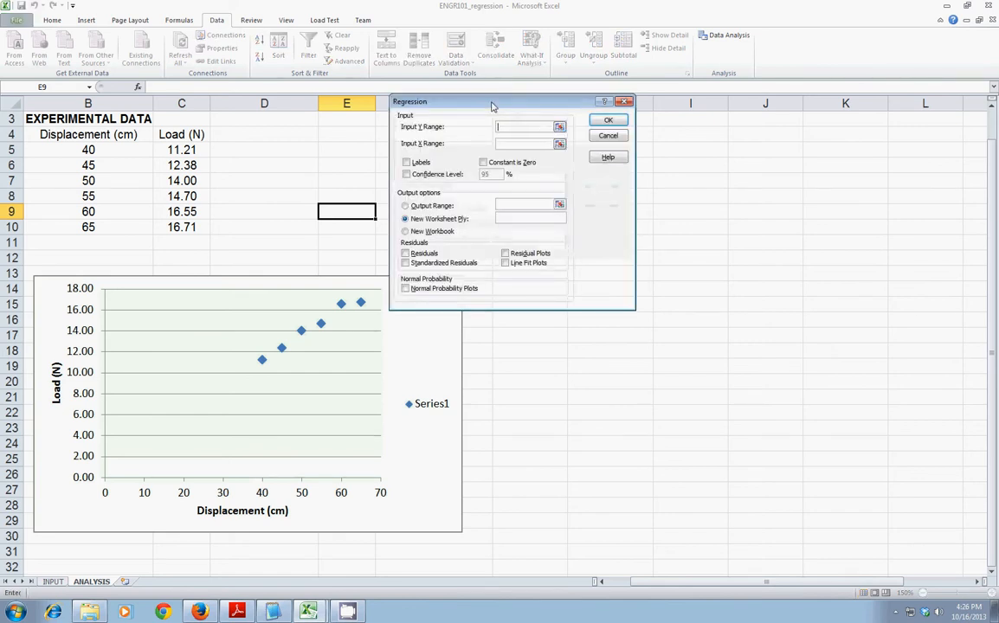
Set the regression's Y range to the load values C5:C10 and its X range to the displacement values B5:B10
drag(492, 106, 485, 131)
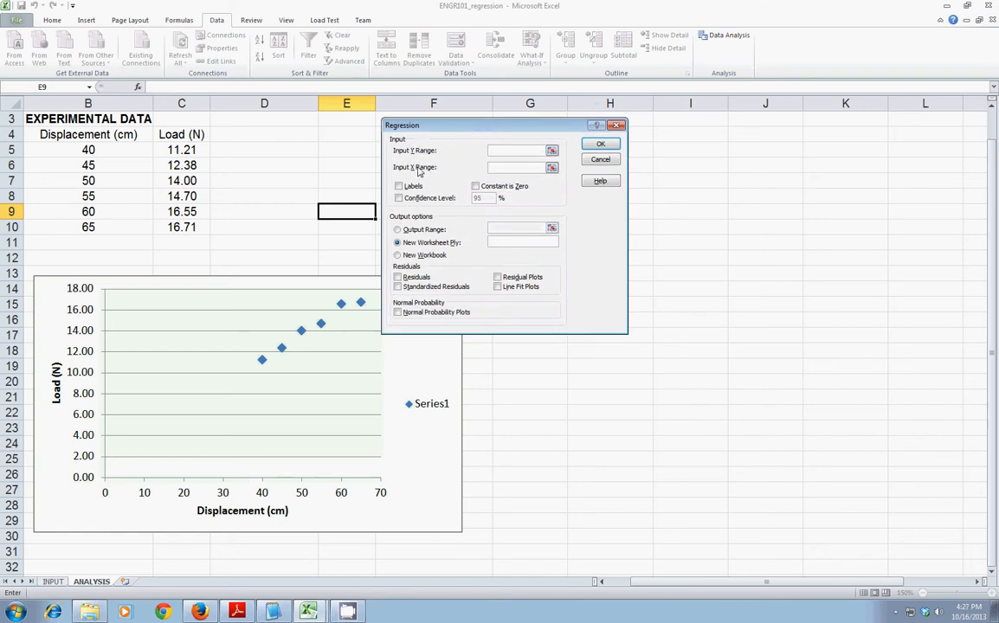
click(551, 151)
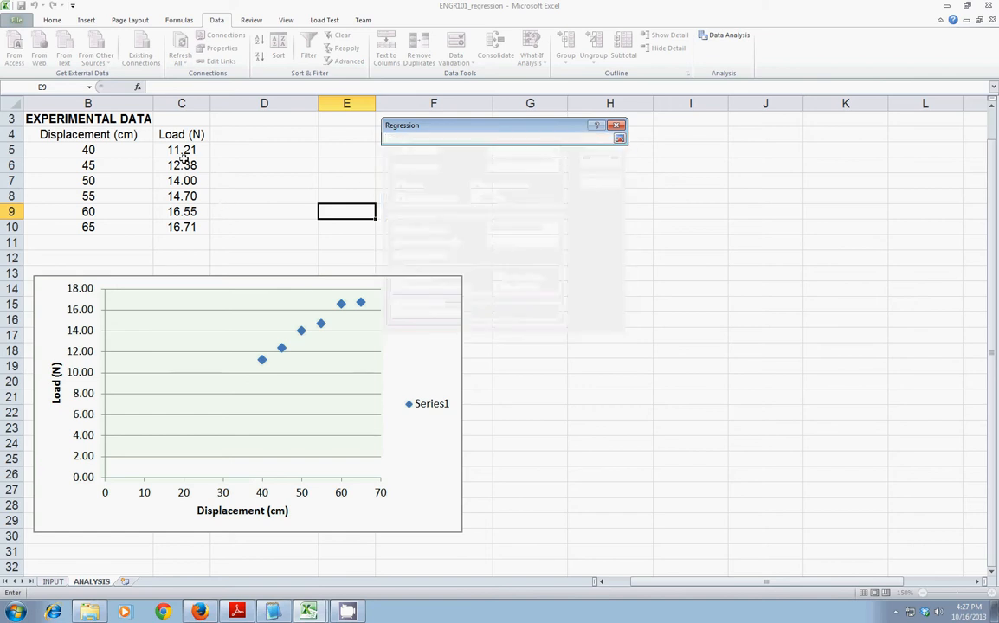
drag(173, 151, 185, 223)
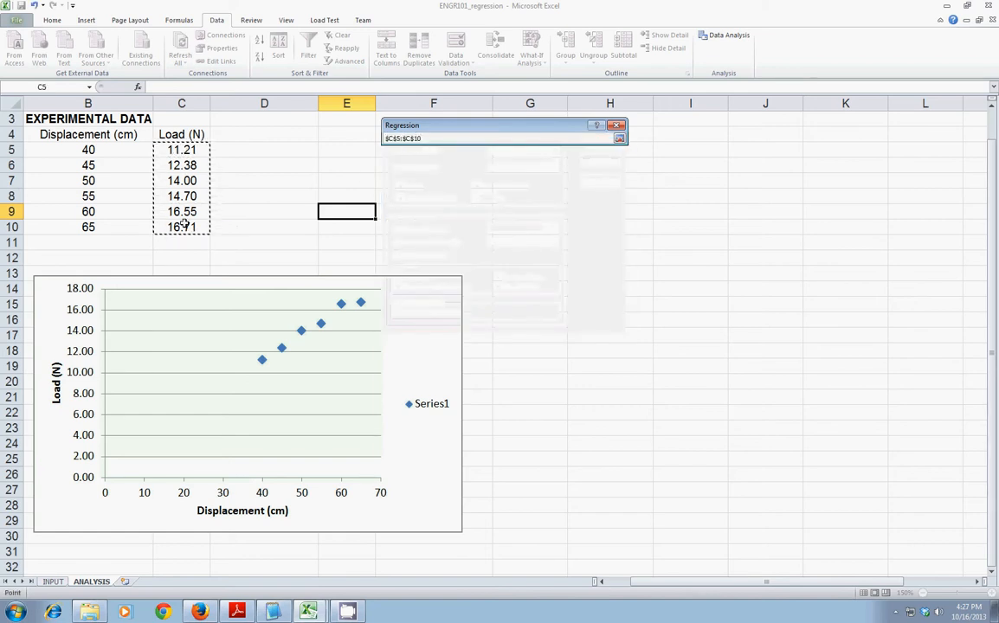
key(Return)
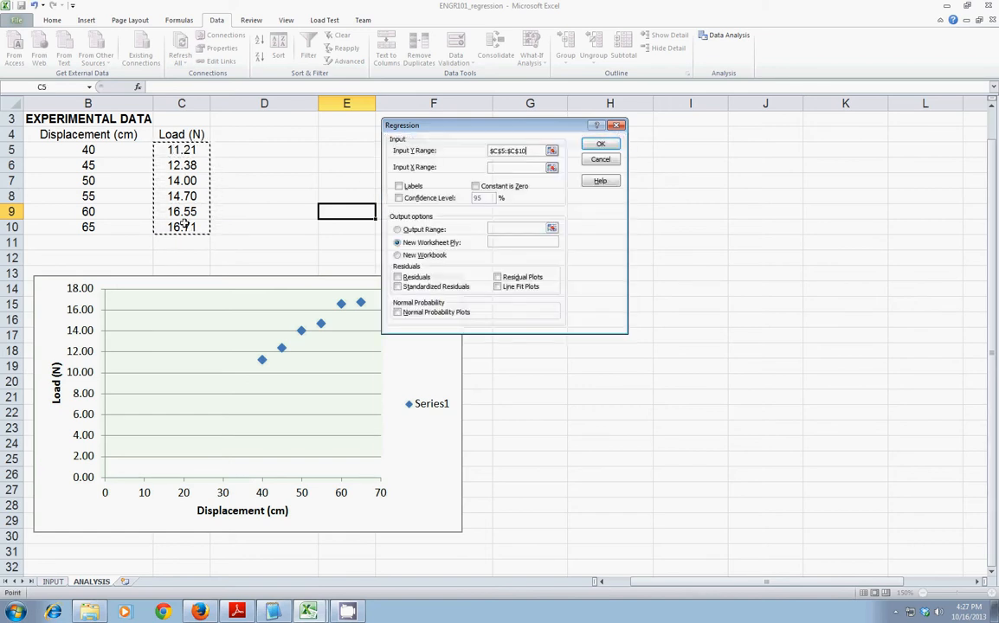
click(551, 169)
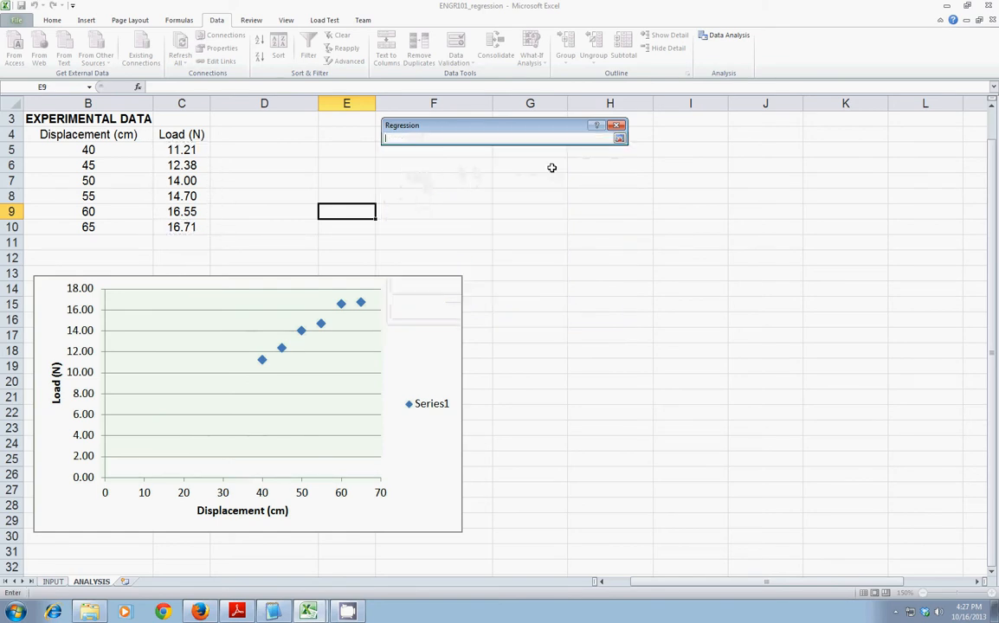
click(110, 148)
drag(109, 148, 118, 224)
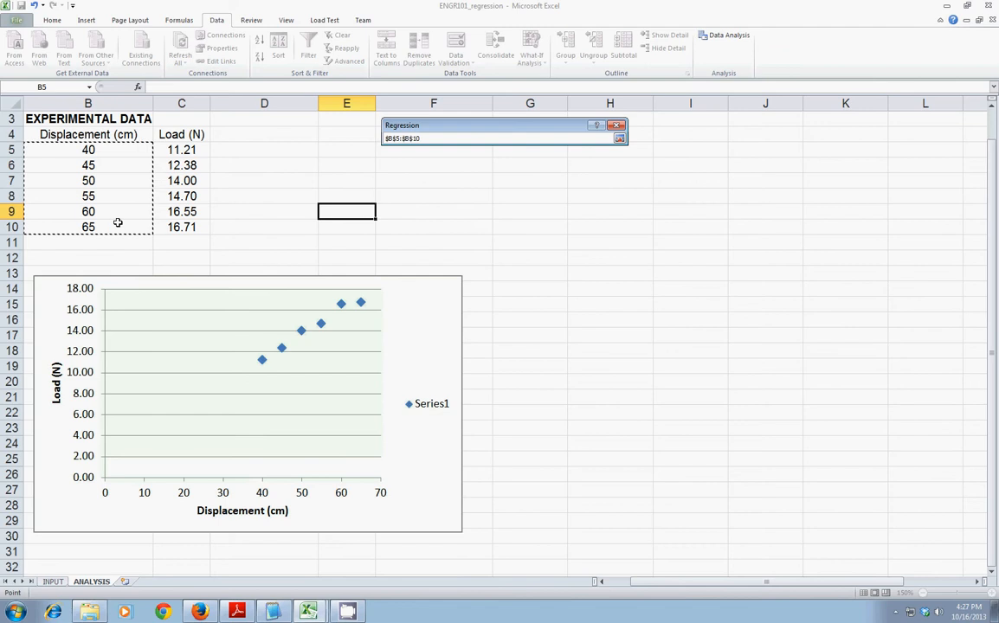
key(Return)
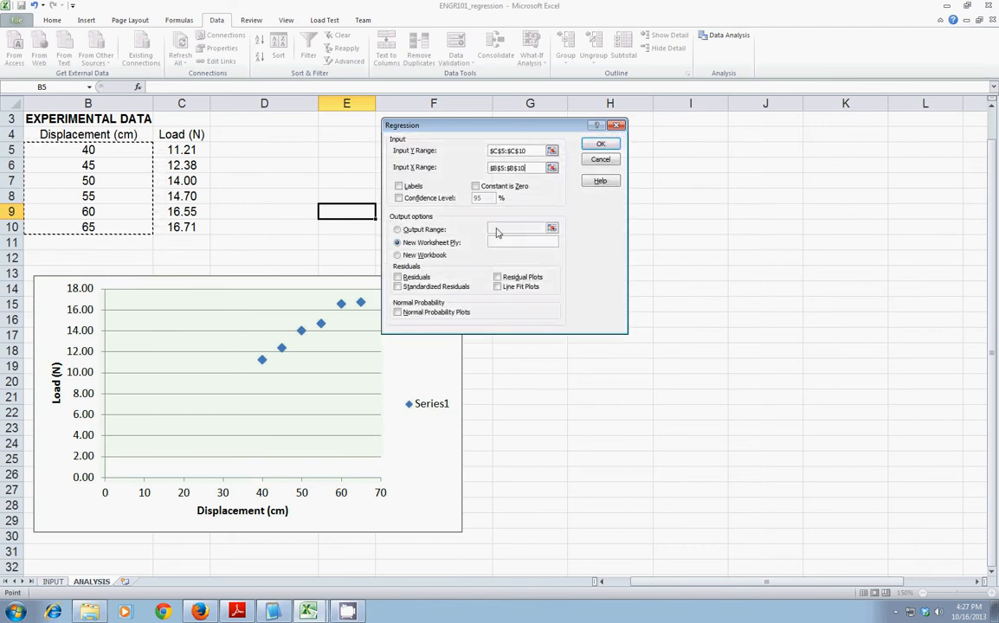
Force the regression constant to zero and run the analysis with its output range starting at cell G11
click(476, 187)
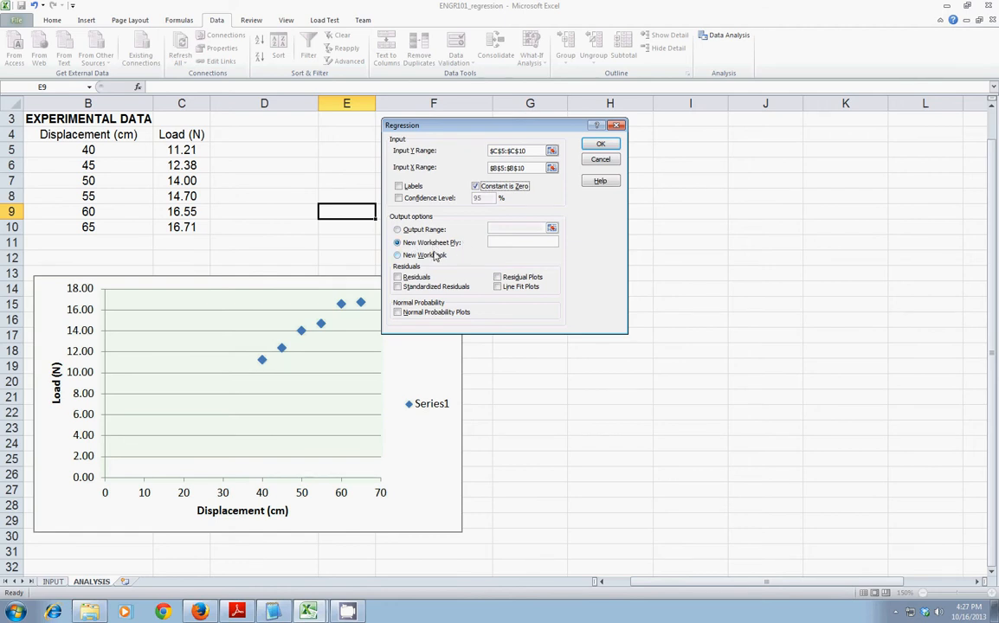
click(397, 230)
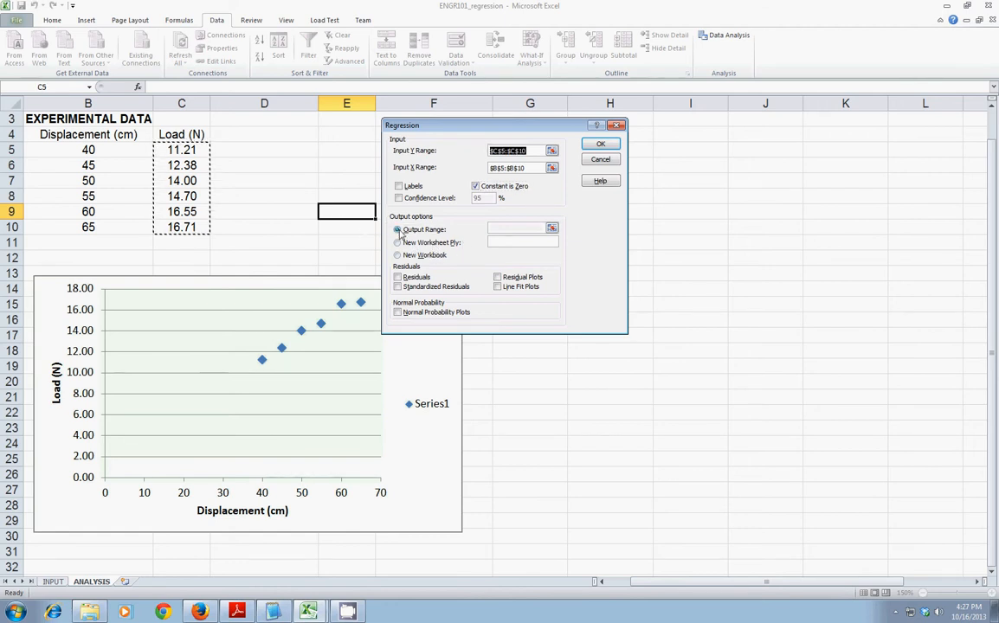
click(552, 227)
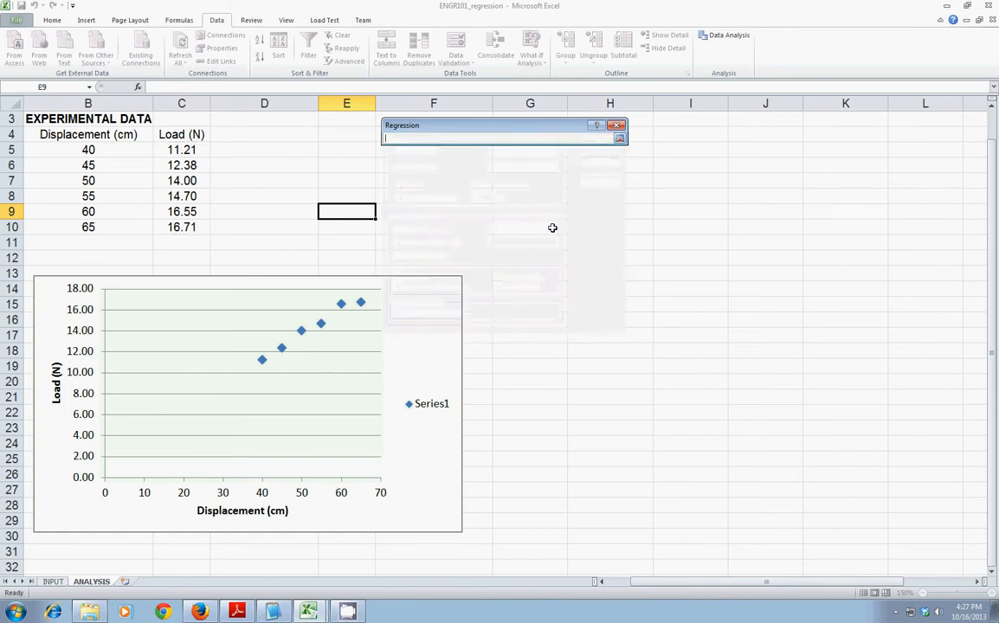
click(511, 243)
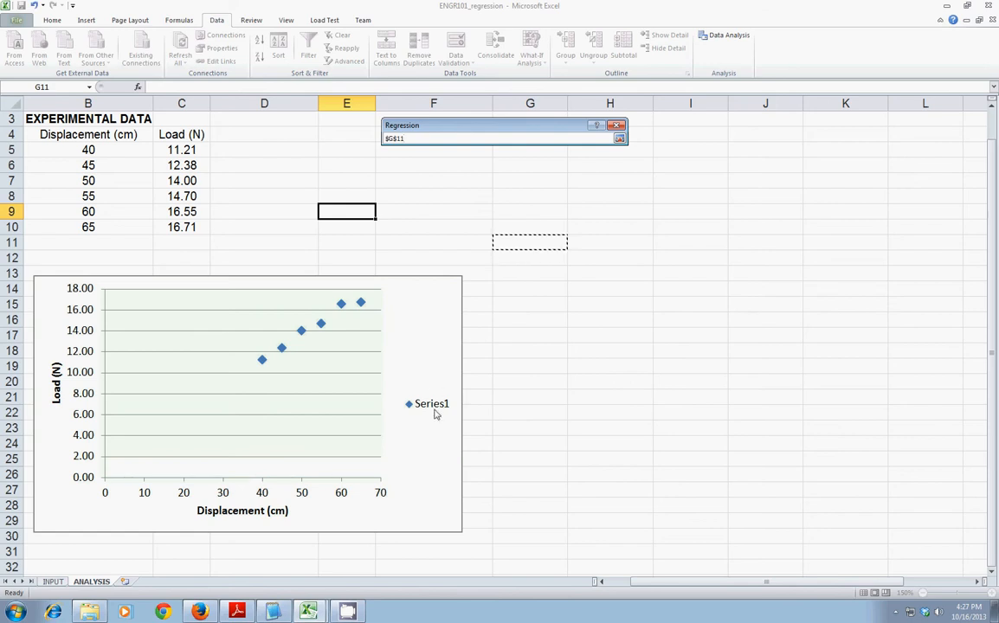
key(Return)
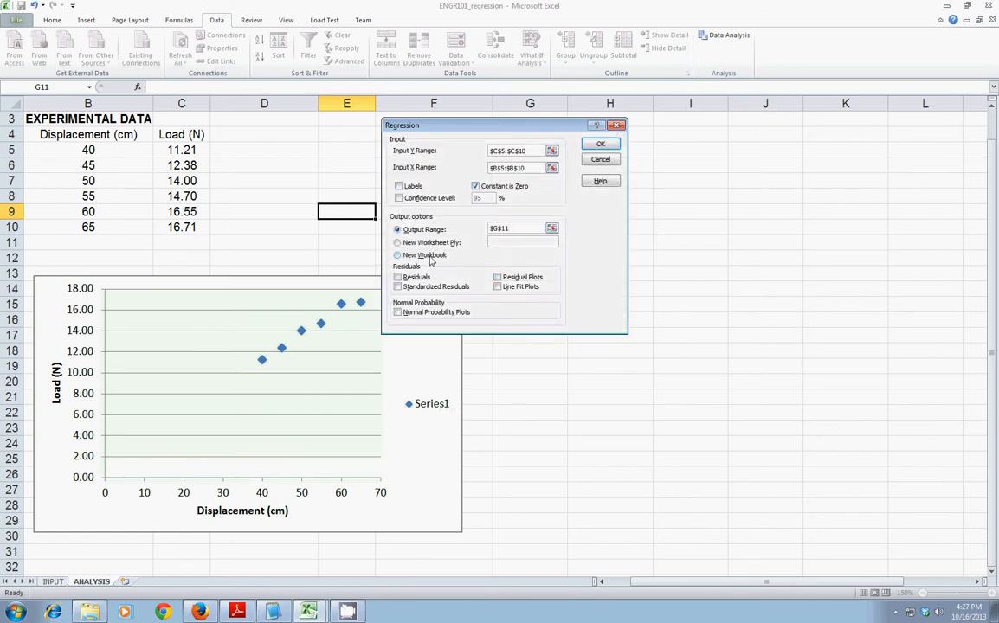
click(597, 146)
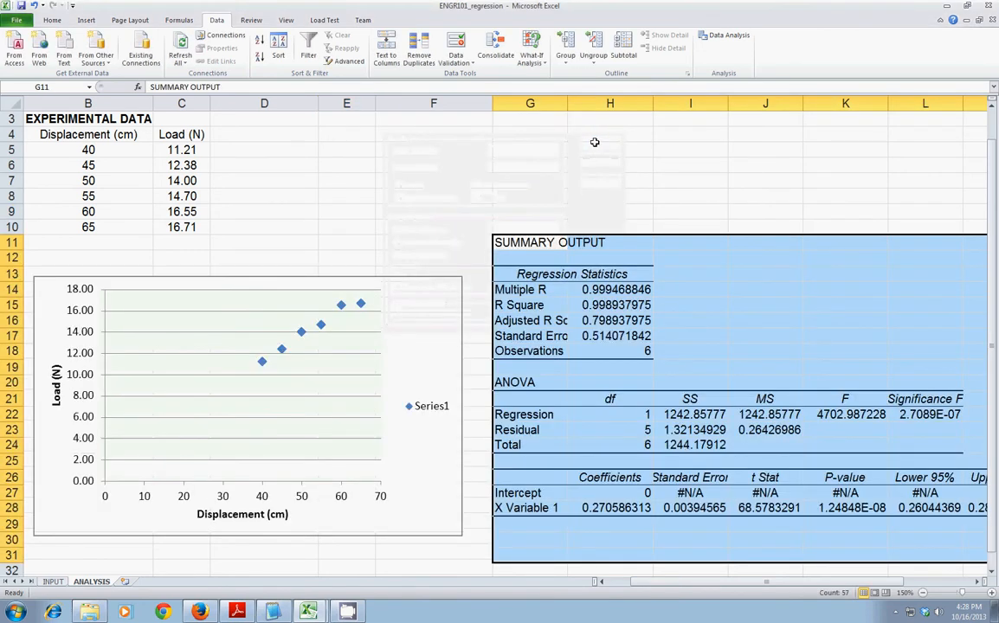
Autofit the widths of the regression summary output's columns, from G through O, to their contents
click(520, 212)
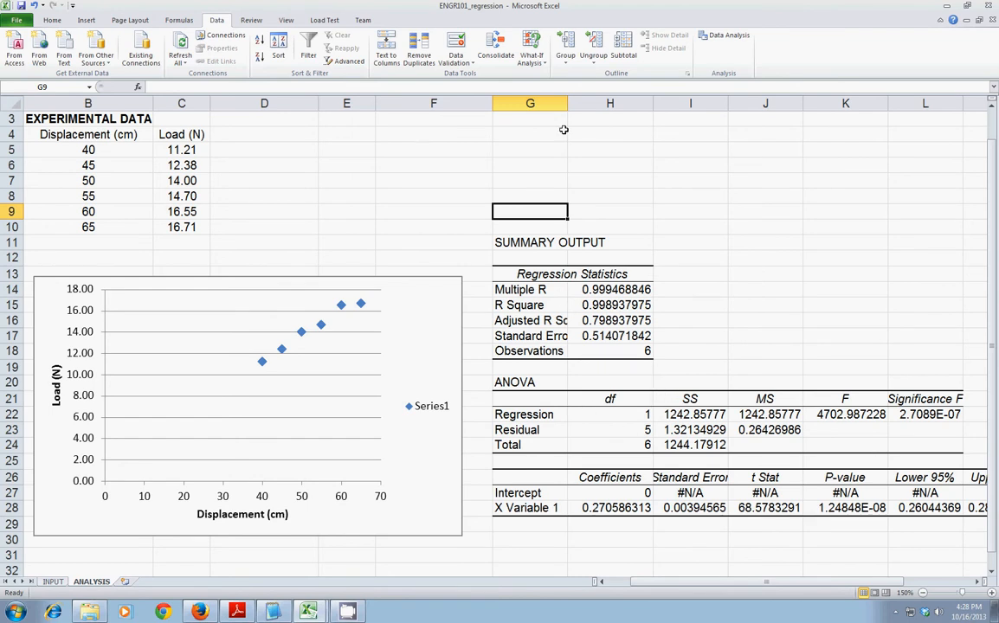
double_click(567, 103)
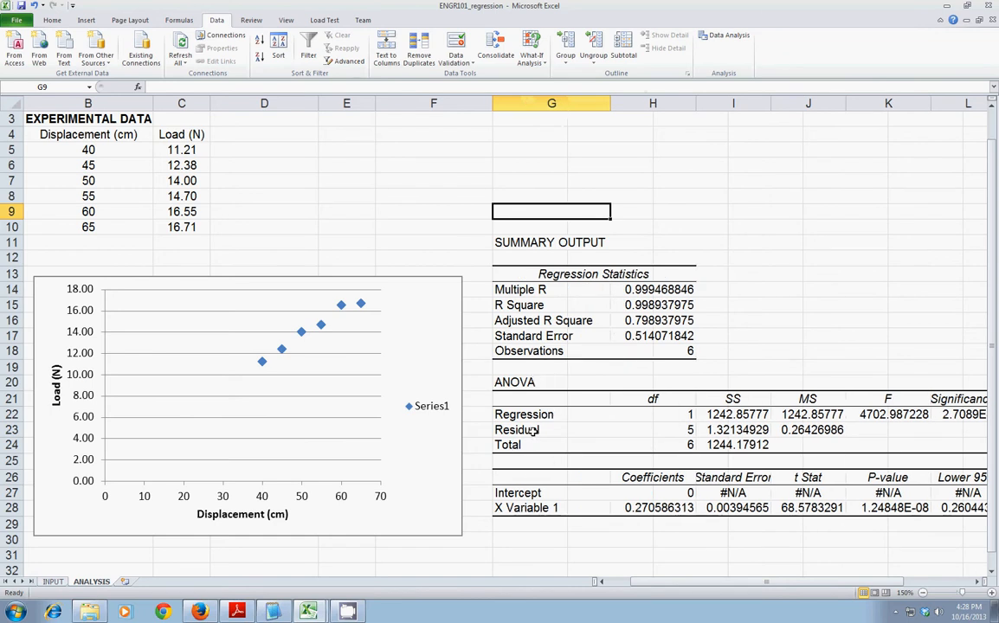
double_click(695, 103)
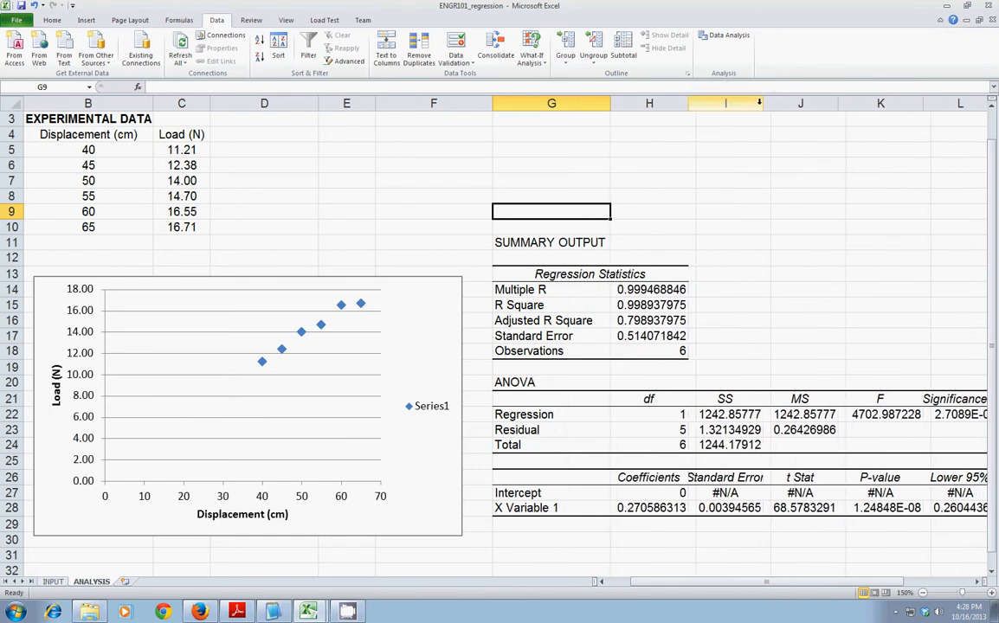
double_click(761, 103)
double_click(850, 103)
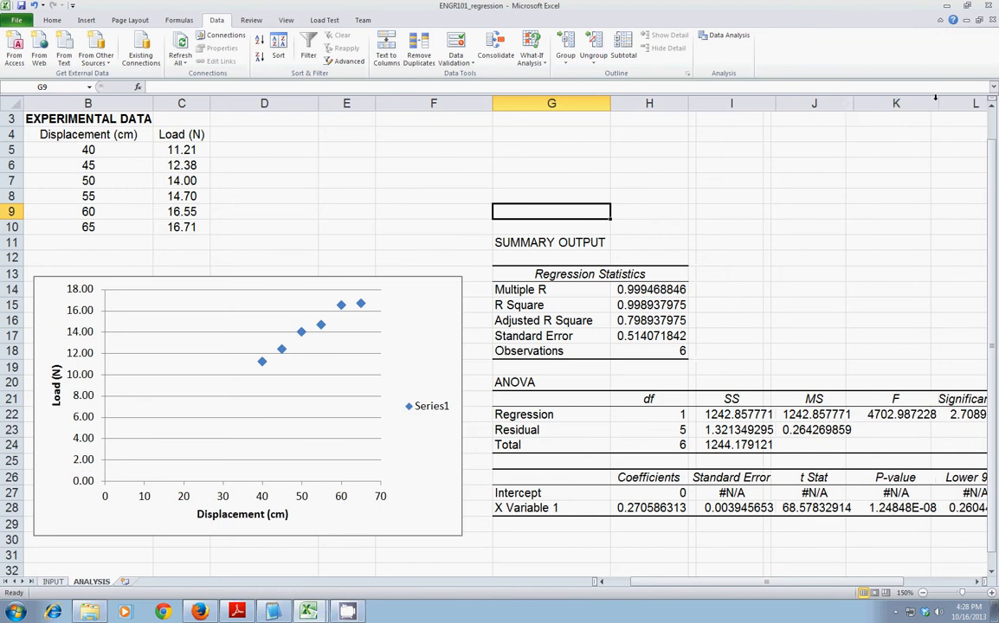
scroll(862, 565, right, 2)
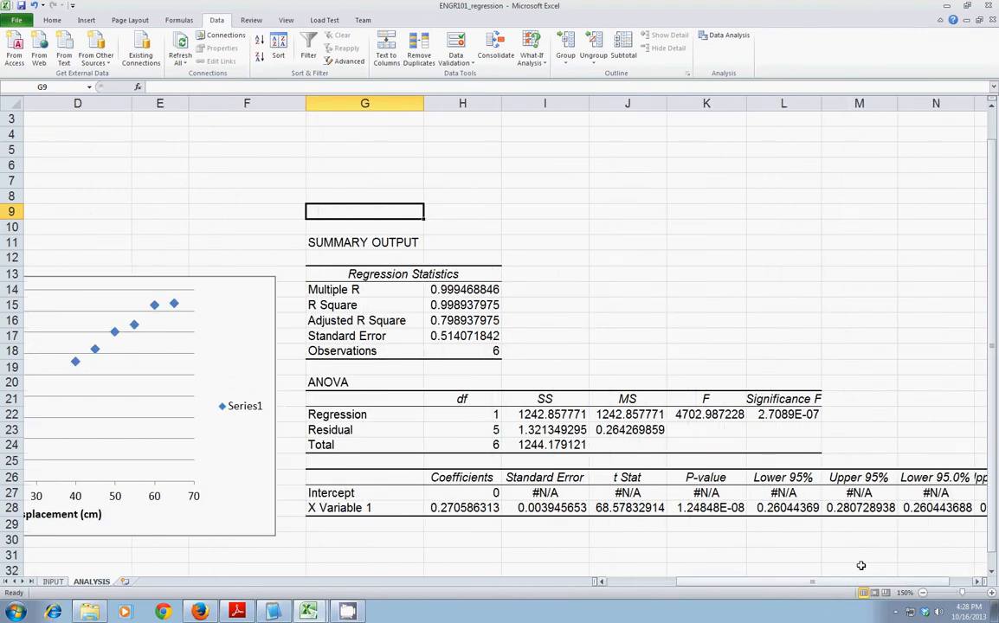
double_click(820, 109)
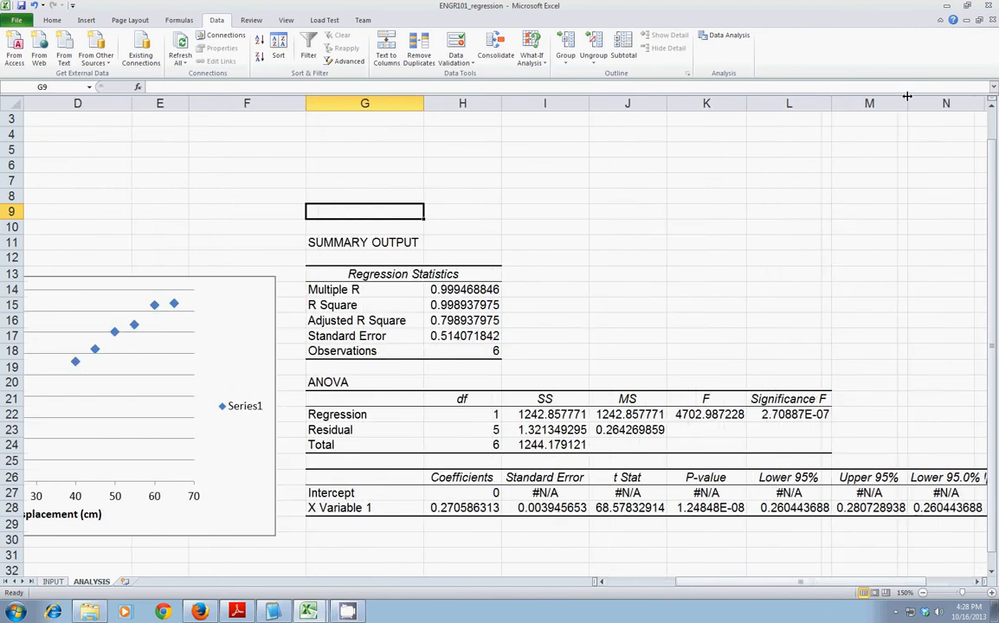
drag(837, 588, 886, 584)
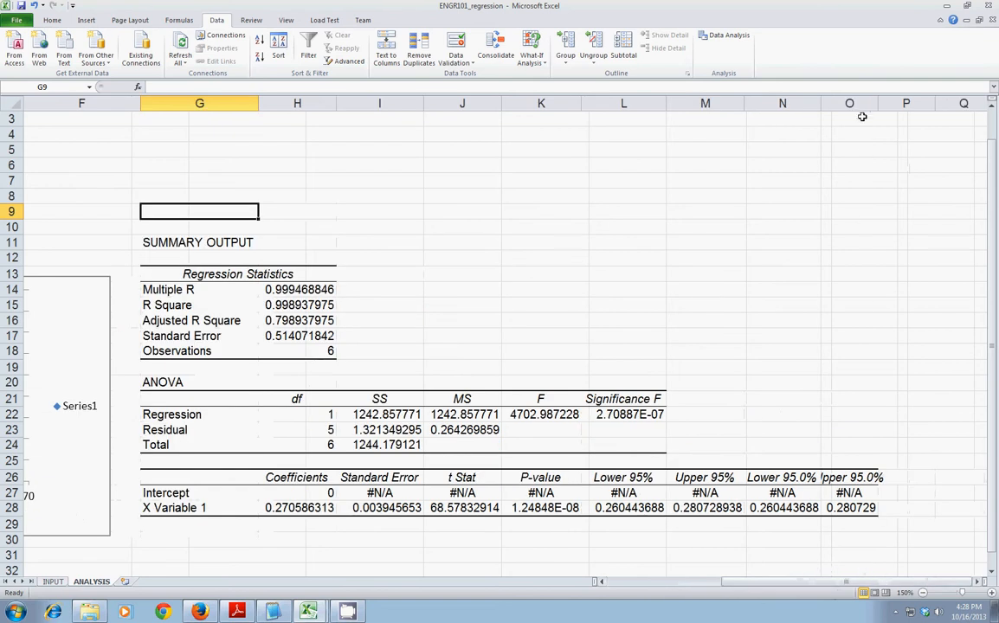
double_click(880, 102)
drag(758, 582, 679, 591)
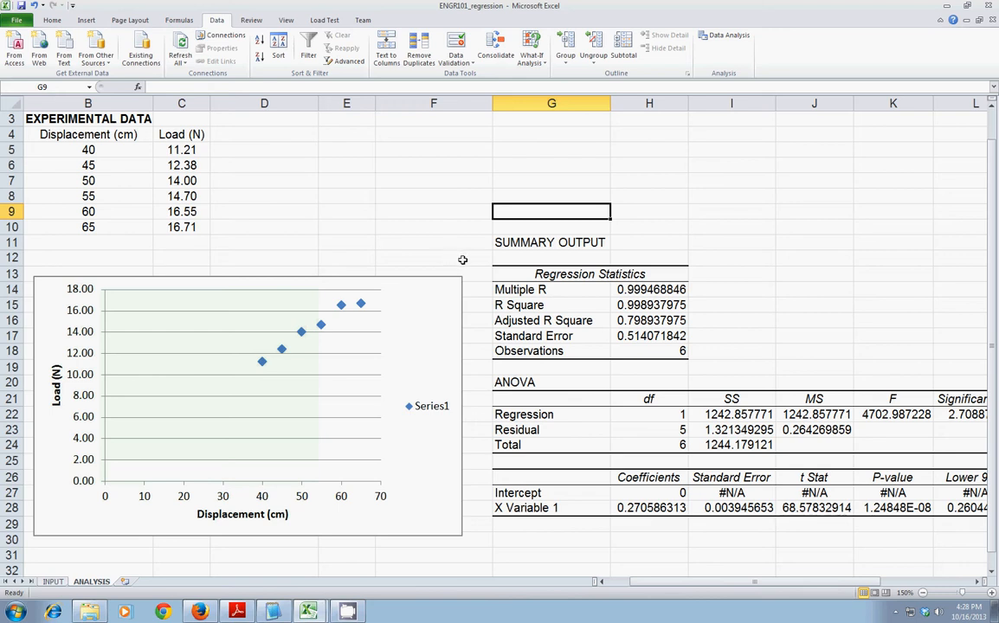
Examine the R Square and Adjusted R Square entries in the regression statistics and the individual experimental load values in C5:C10
click(519, 306)
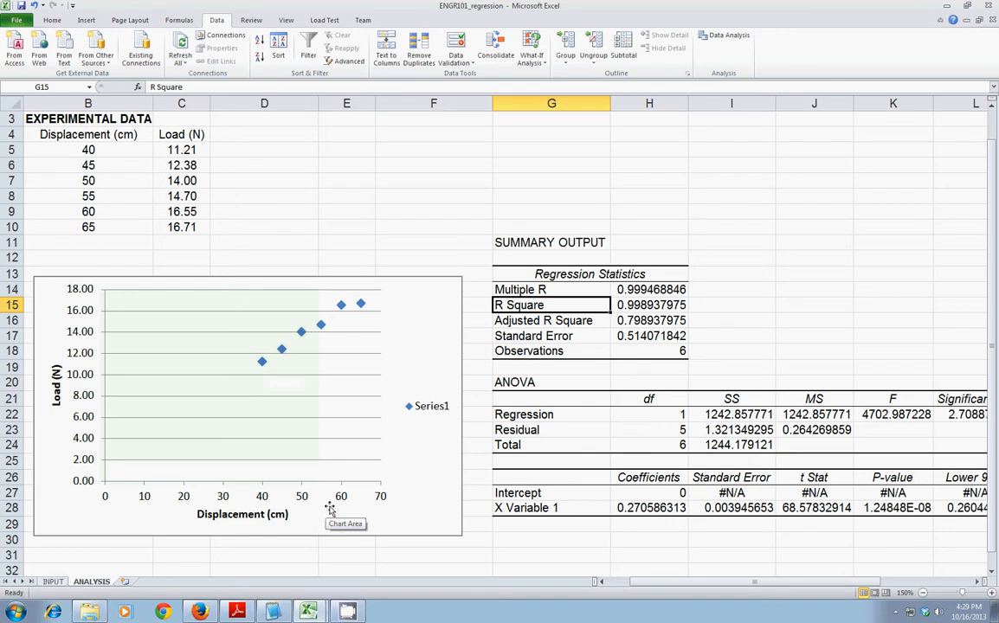
click(556, 320)
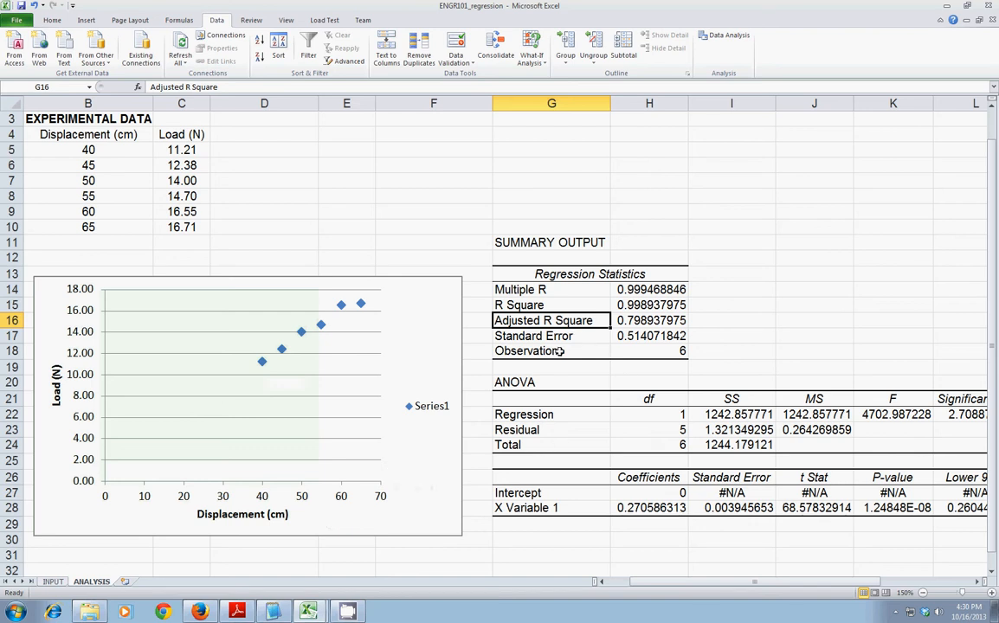
click(178, 151)
click(177, 166)
click(192, 181)
click(194, 197)
click(196, 212)
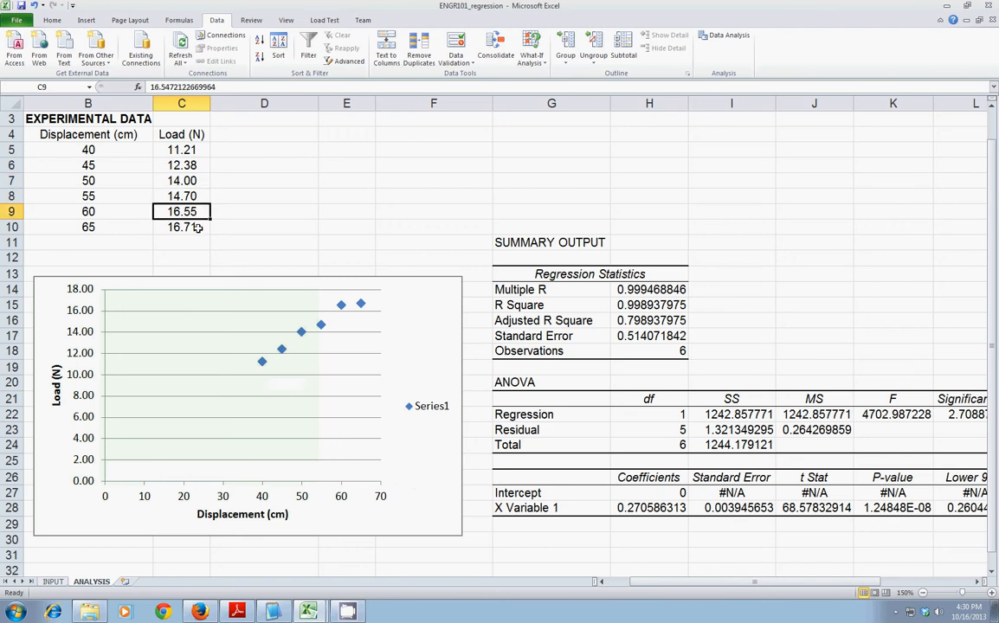
click(197, 227)
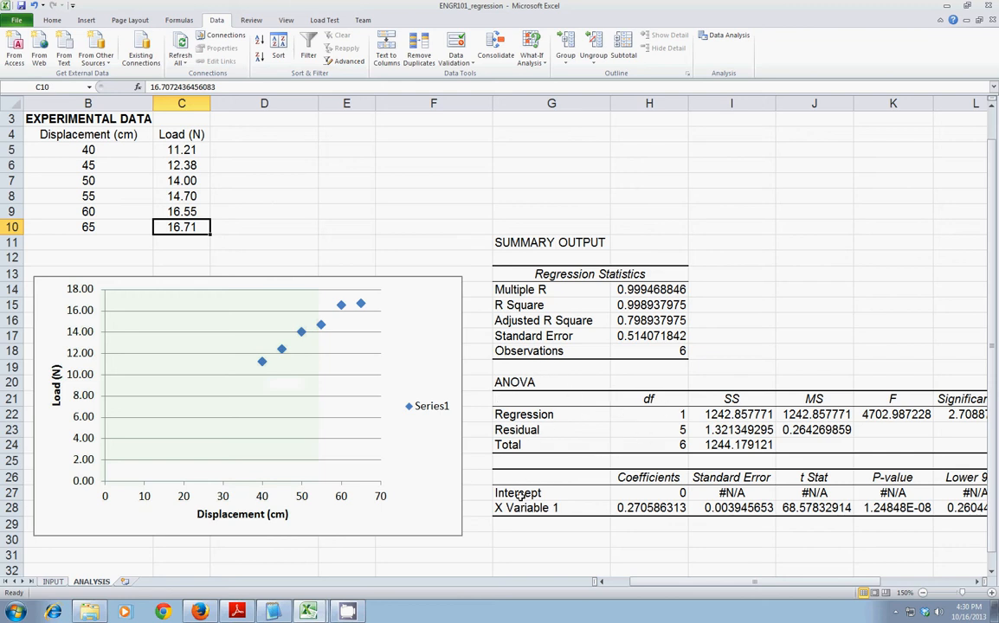
Examine the Intercept and X Variable 1 coefficients in the regression output's coefficient table
click(552, 509)
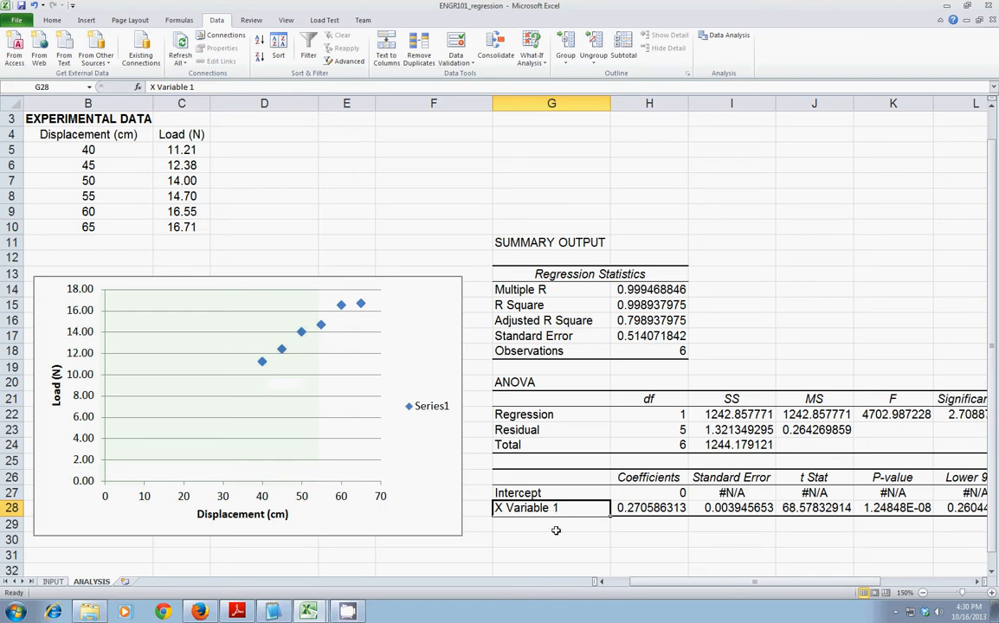
click(538, 493)
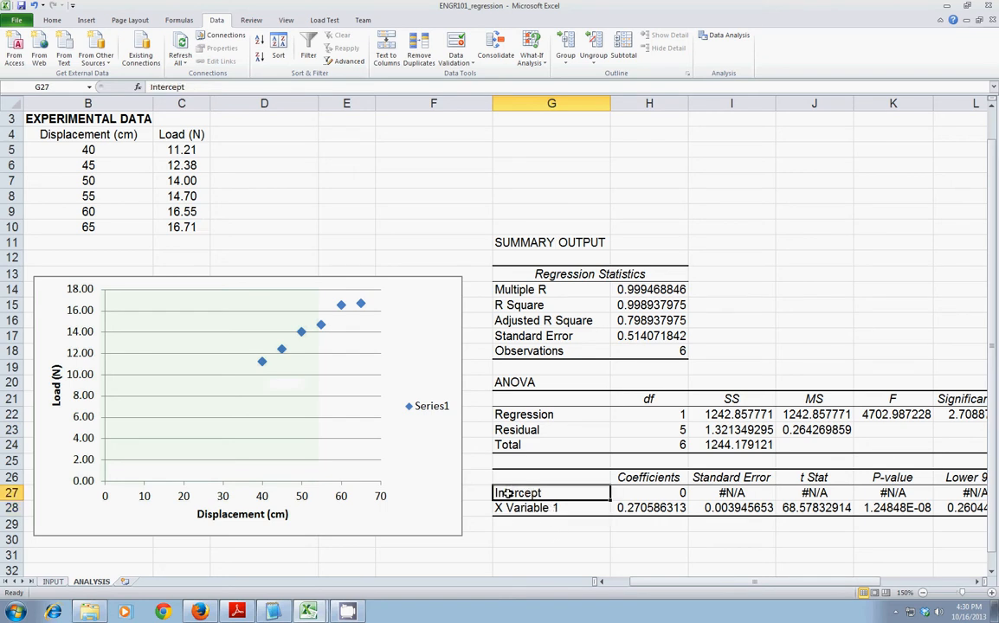
click(643, 494)
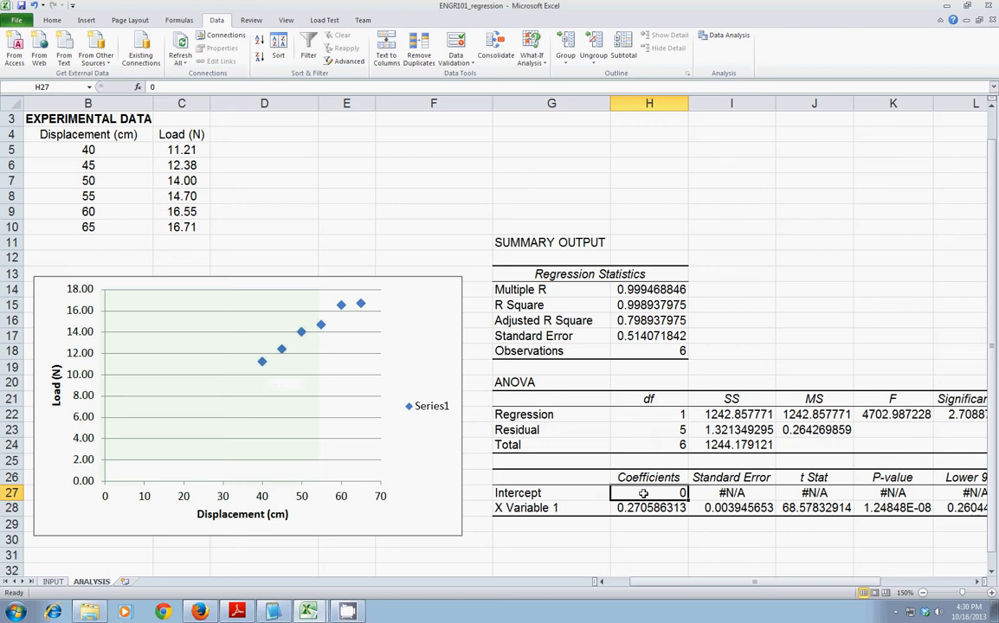
click(515, 509)
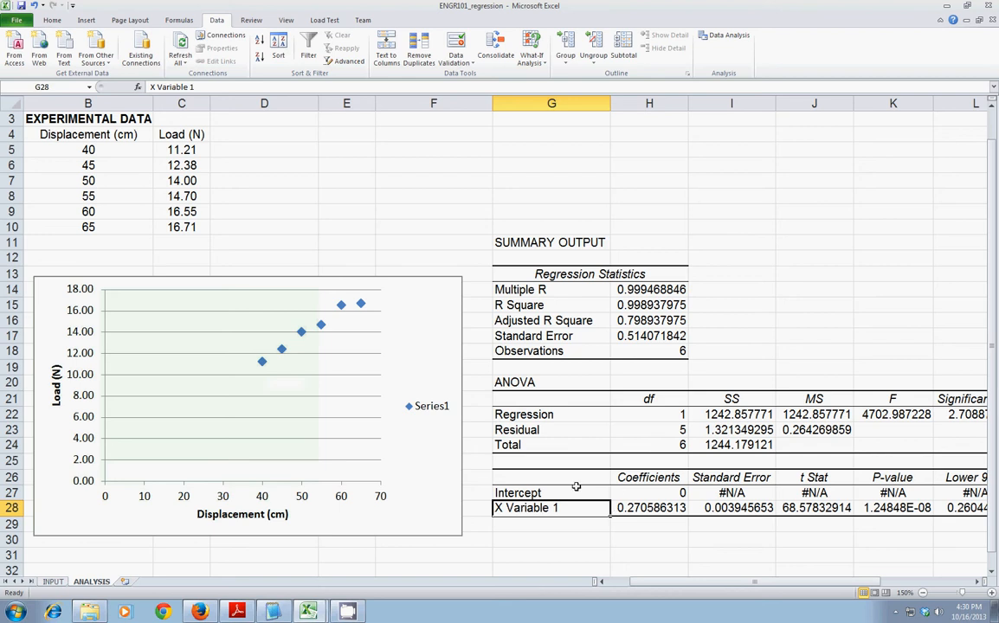
click(642, 508)
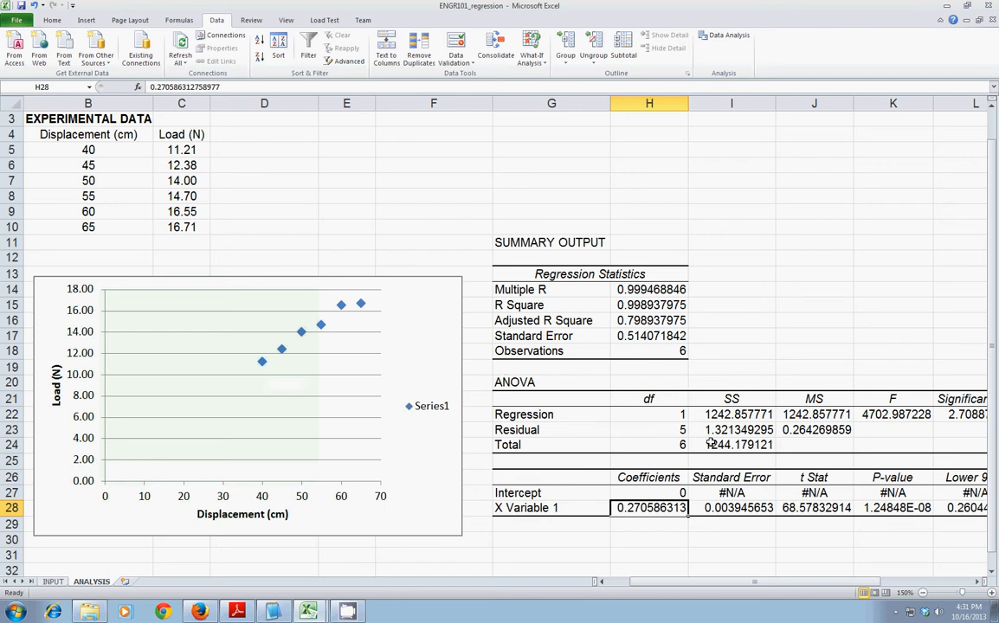
click(632, 492)
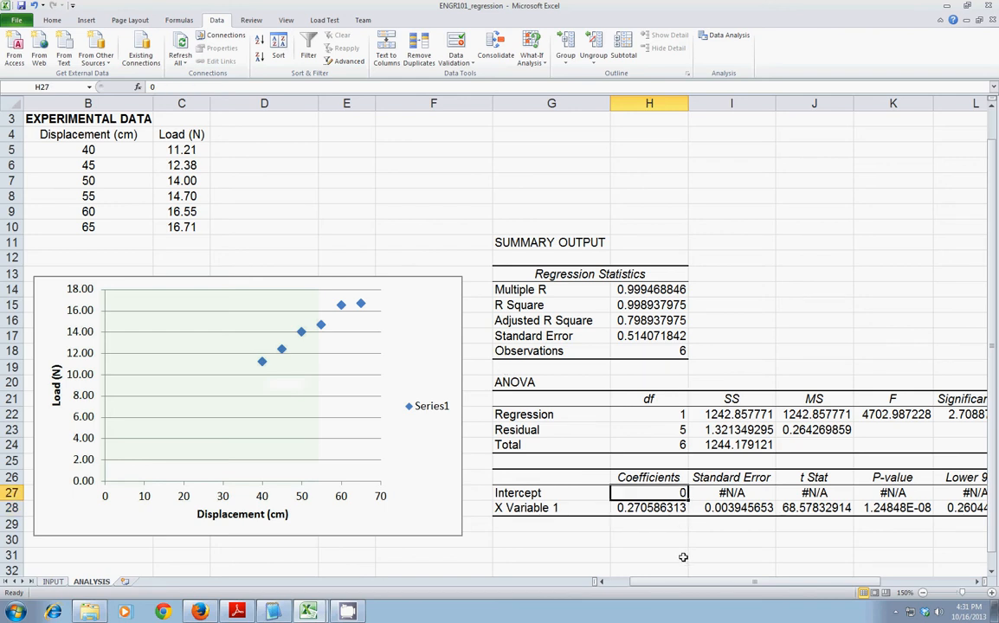
click(635, 511)
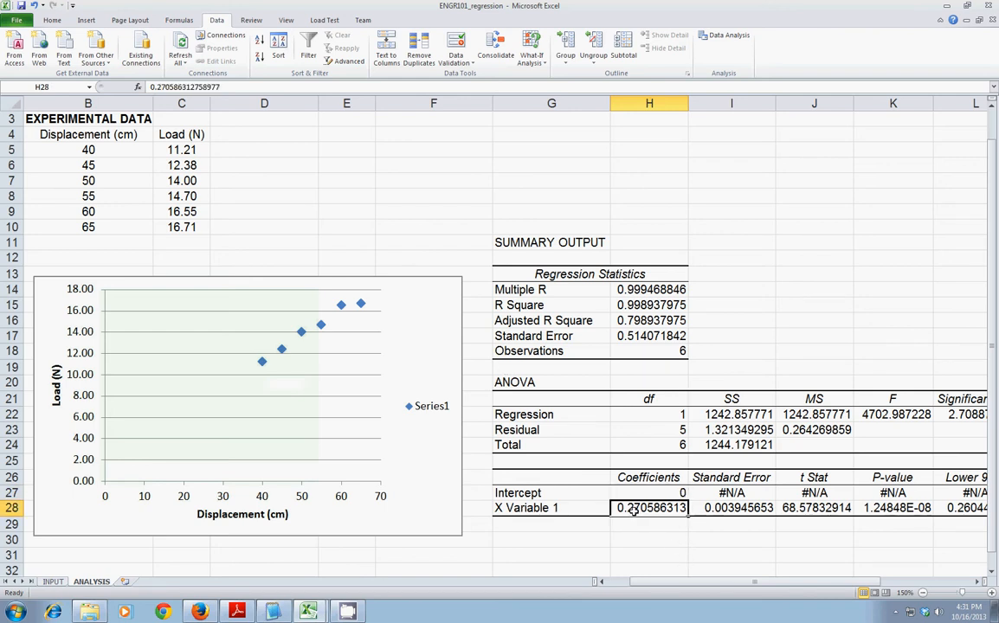
Add the column header "Predicted Load (N)" in cell D4, beside the measured load header
click(248, 137)
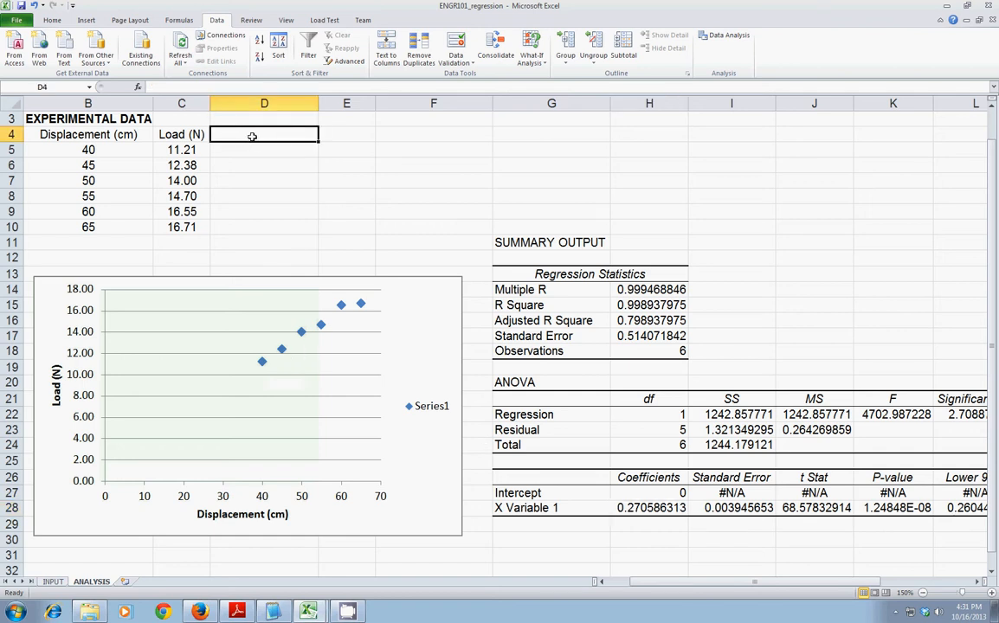
text(Pred)
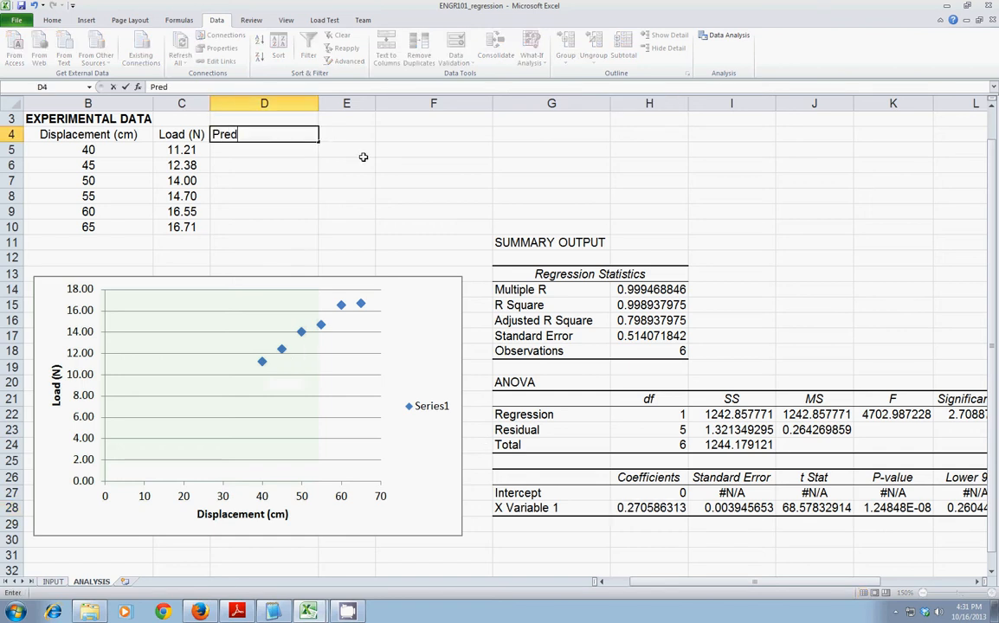
text(icted Load (N))
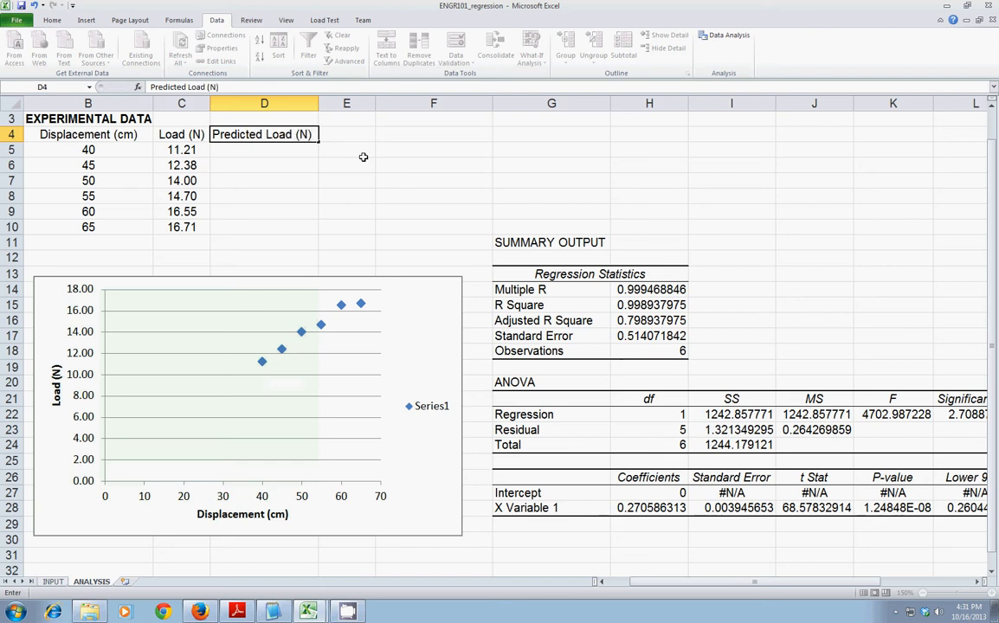
Enter the predicted load formula =H28*B5+H27 in cell D5, using the regression slope, the displacement and the intercept
key(Return)
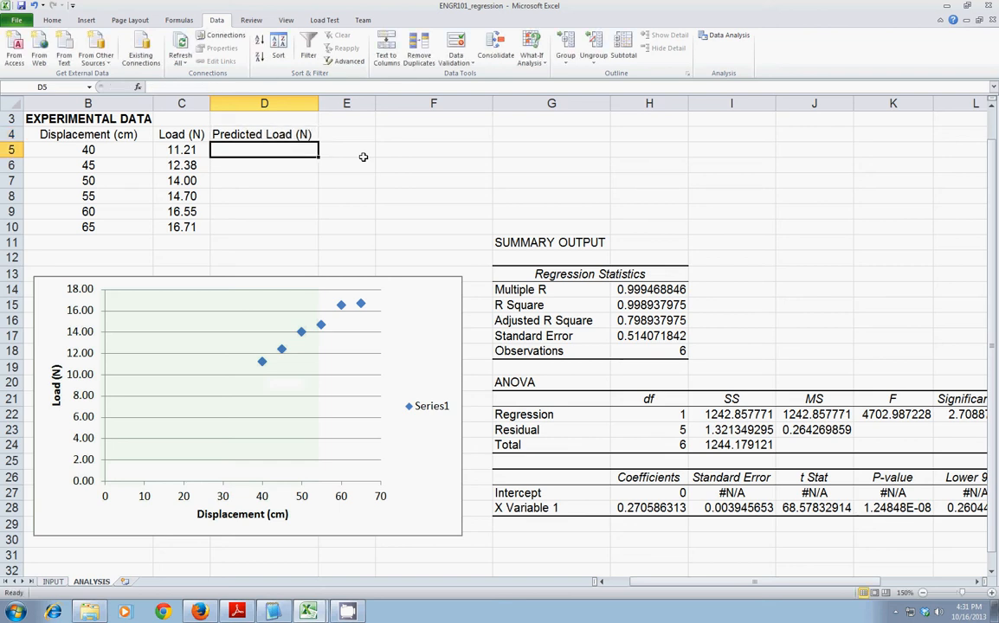
text(=)
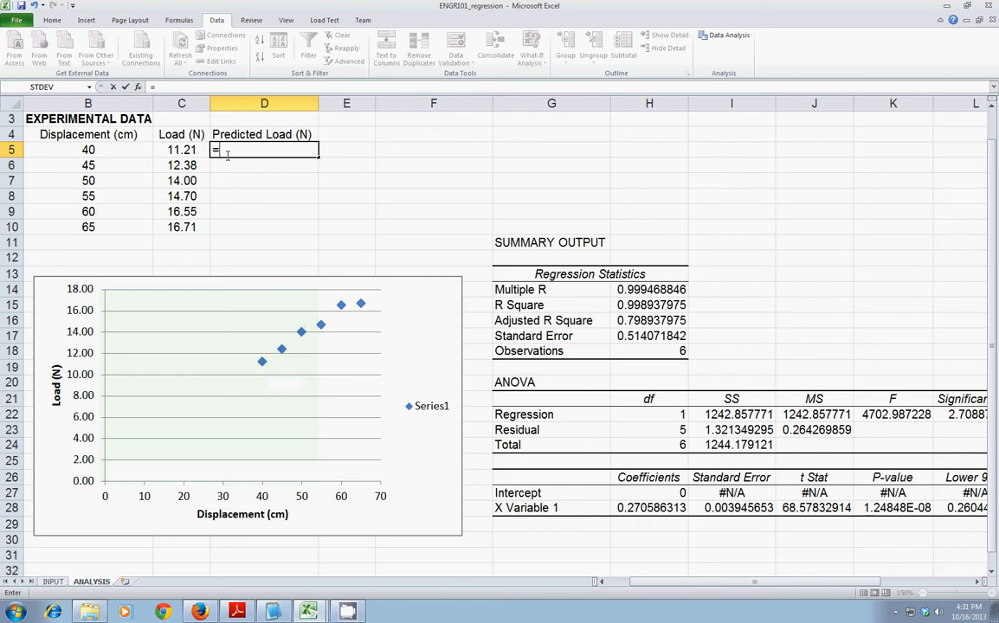
click(637, 509)
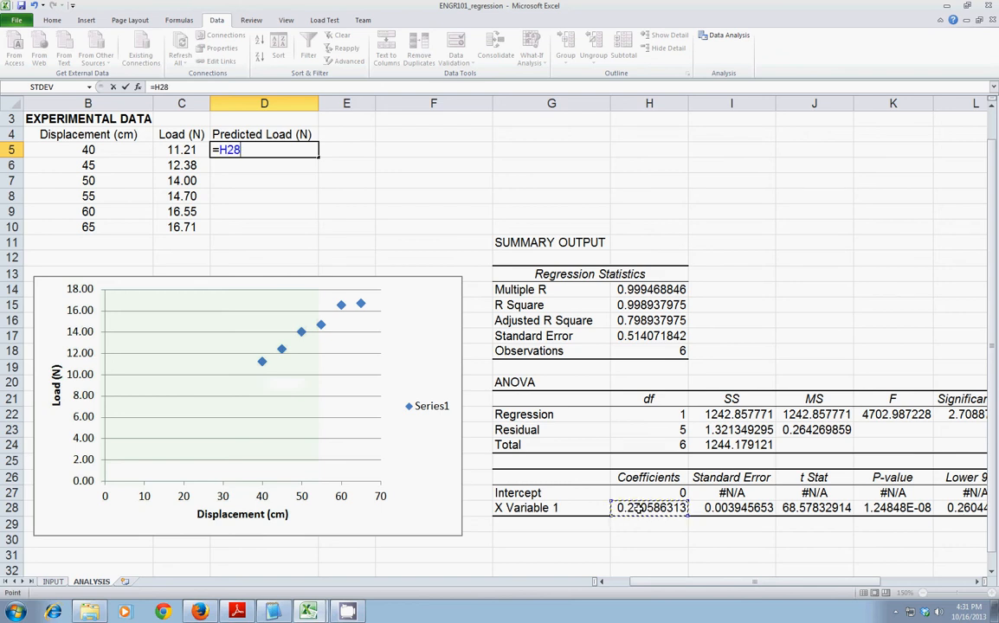
text(*)
click(88, 150)
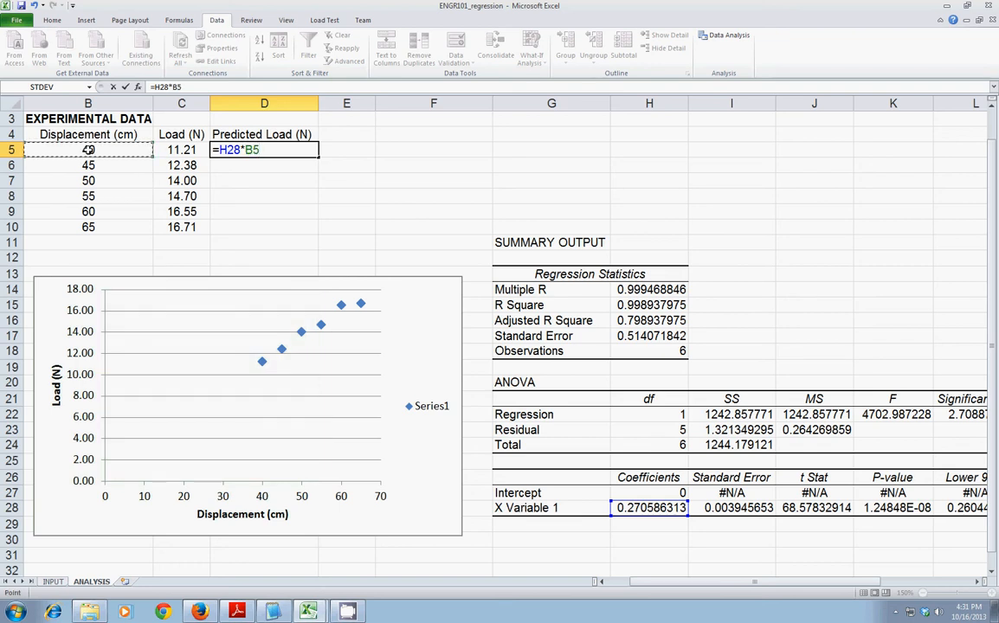
text(+)
click(666, 491)
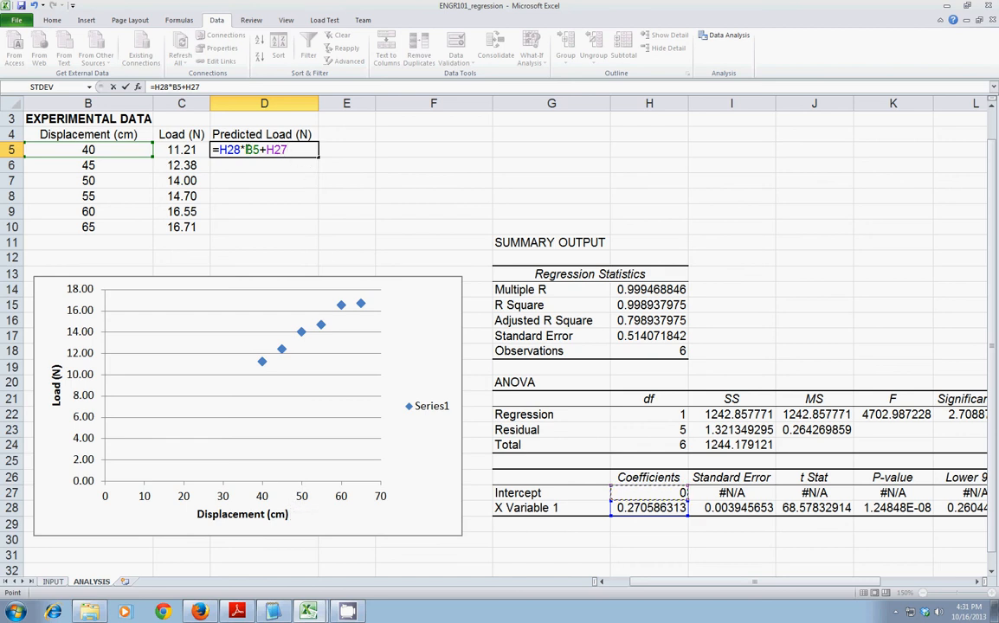
Make the slope and intercept references in the D5 formula absolute, giving =$H$28*B5+$H$27, and commit it
click(227, 150)
key(Left)
text($)
key(Right)
text($)
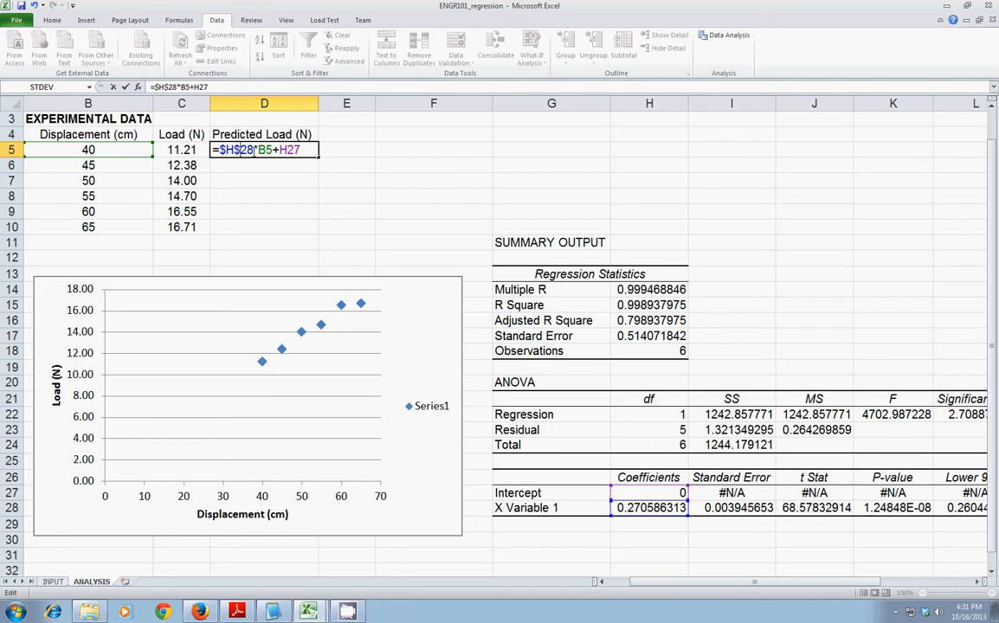
key(Right)
key(Right)
key(Right)
key(Right)
key(Right)
key(Right)
text($H$)
key(Return)
Fill the predicted load formula from D5 down through D10
click(284, 147)
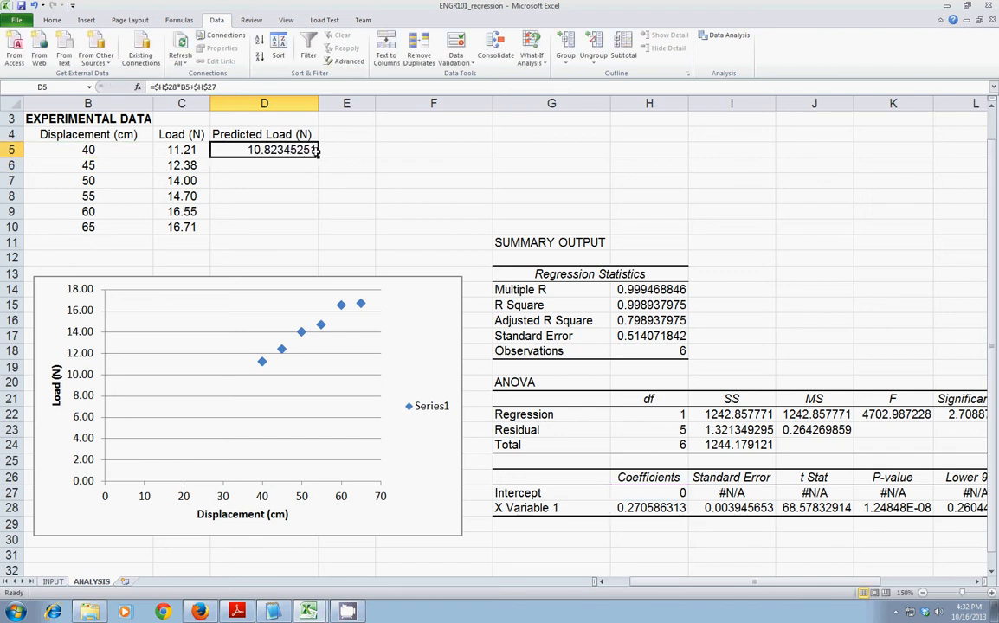
drag(318, 153, 322, 232)
click(264, 243)
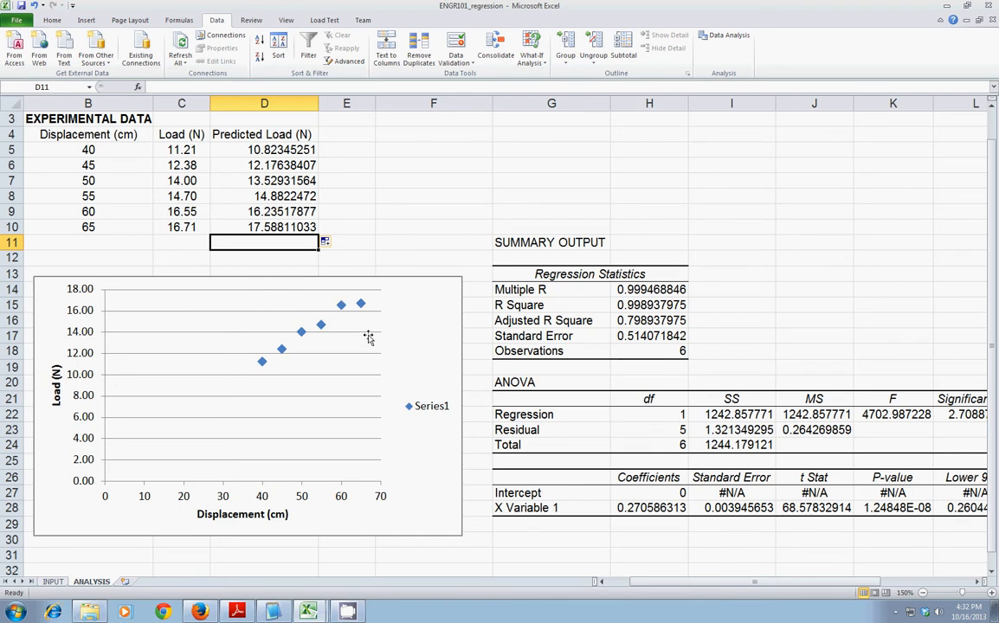
Add a new data series named "Predicted Load" to the displacement-load scatter chart
click(401, 294)
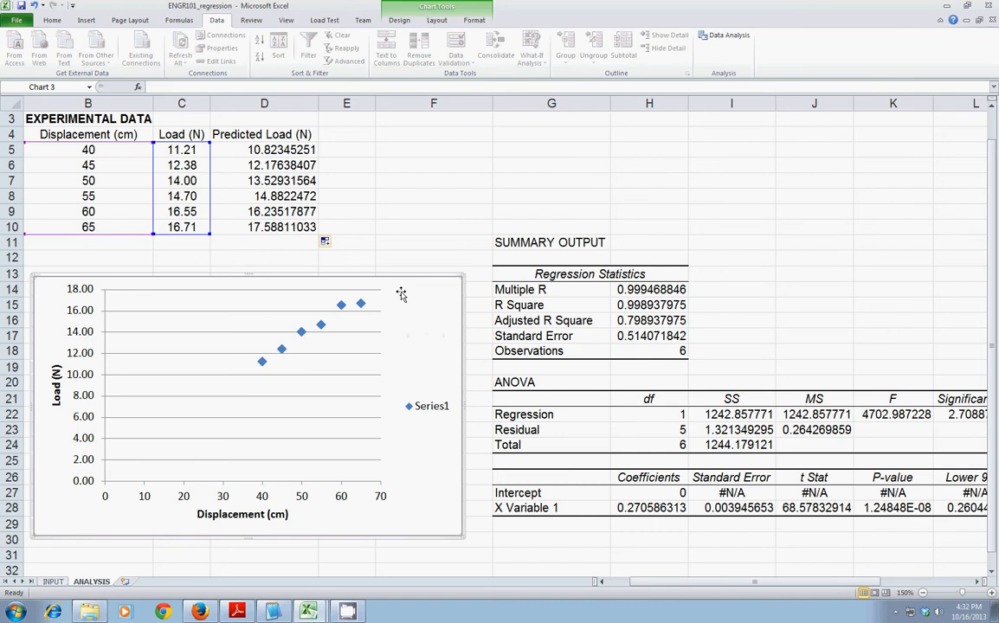
click(399, 19)
click(128, 57)
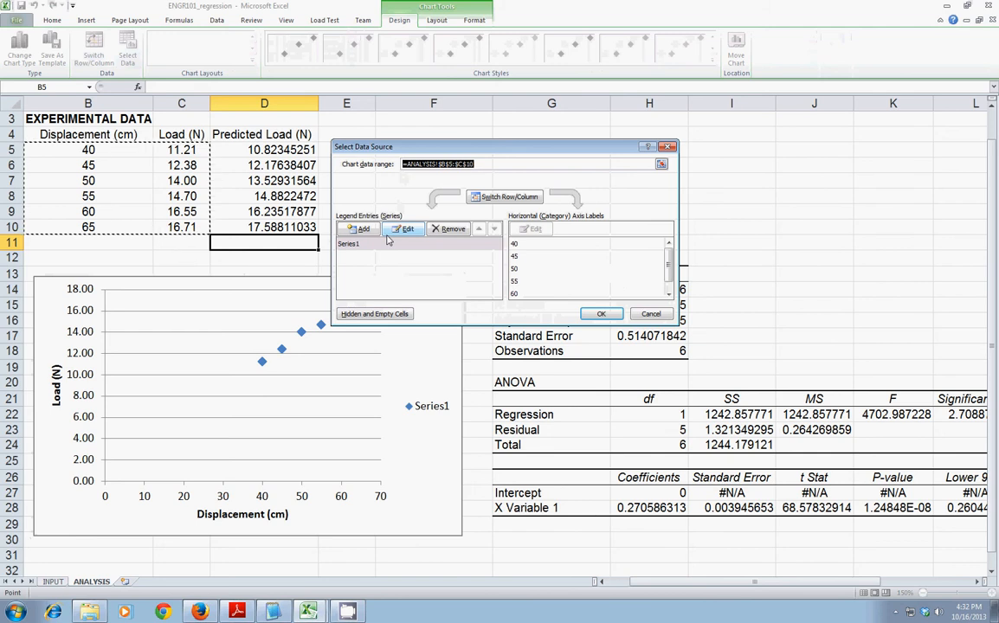
click(360, 229)
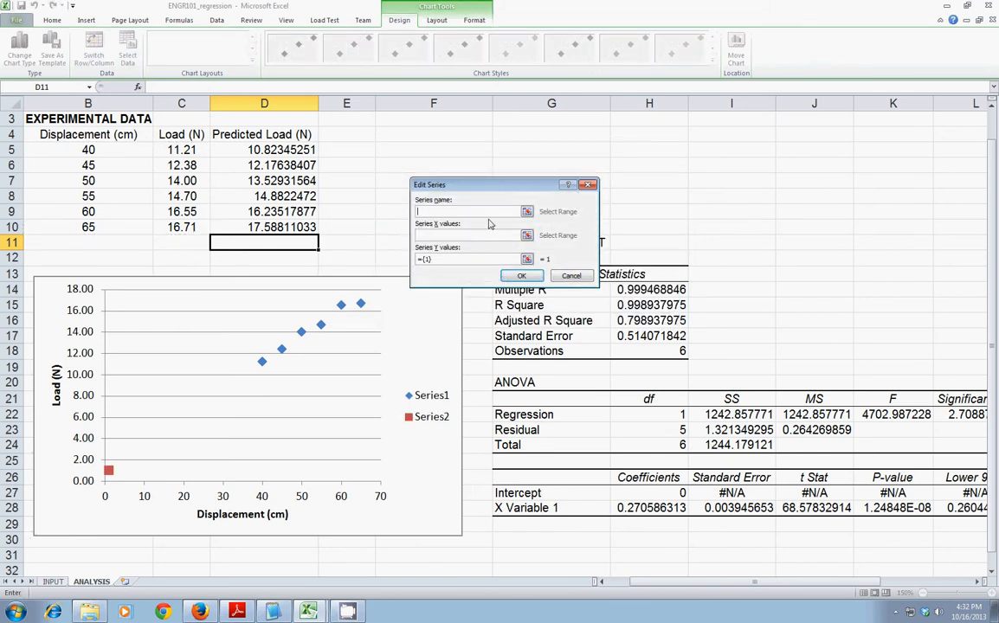
text(Predicted)
key(shift+space)
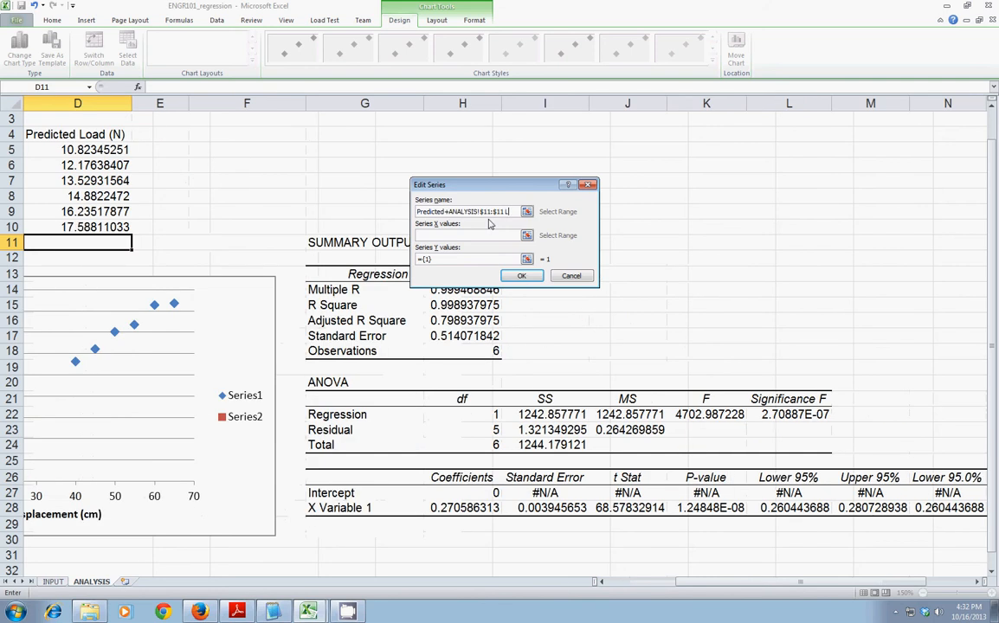
key(BackSpace)
key(BackSpace)
key(BackSpace)
key(BackSpace)
key(BackSpace)
key(BackSpace)
key(BackSpace)
key(BackSpace)
key(BackSpace)
key(BackSpace)
key(BackSpace)
key(BackSpace)
key(BackSpace)
key(BackSpace)
key(BackSpace)
key(BackSpace)
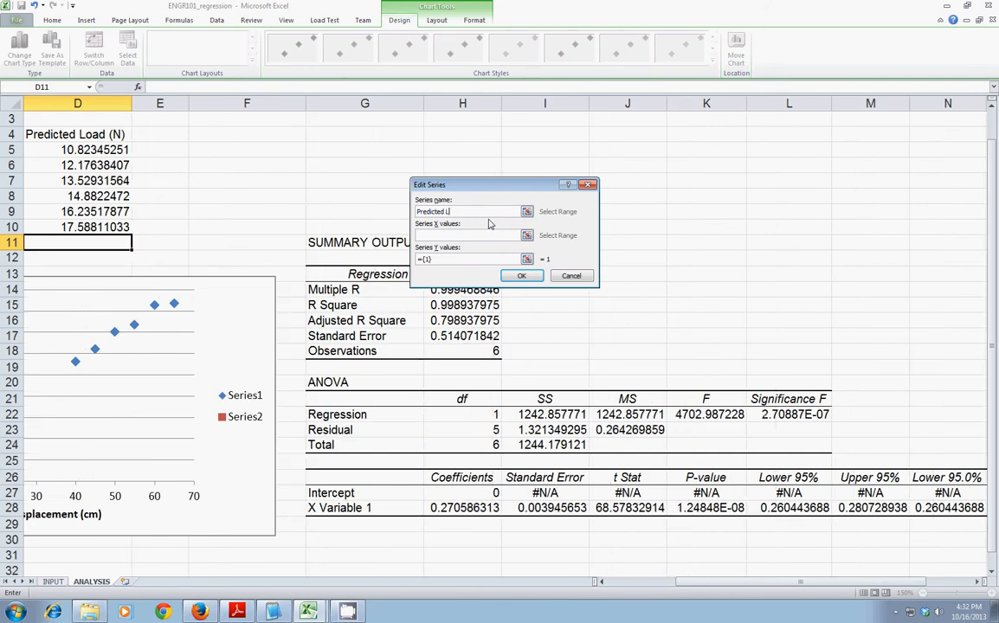
key(Tab)
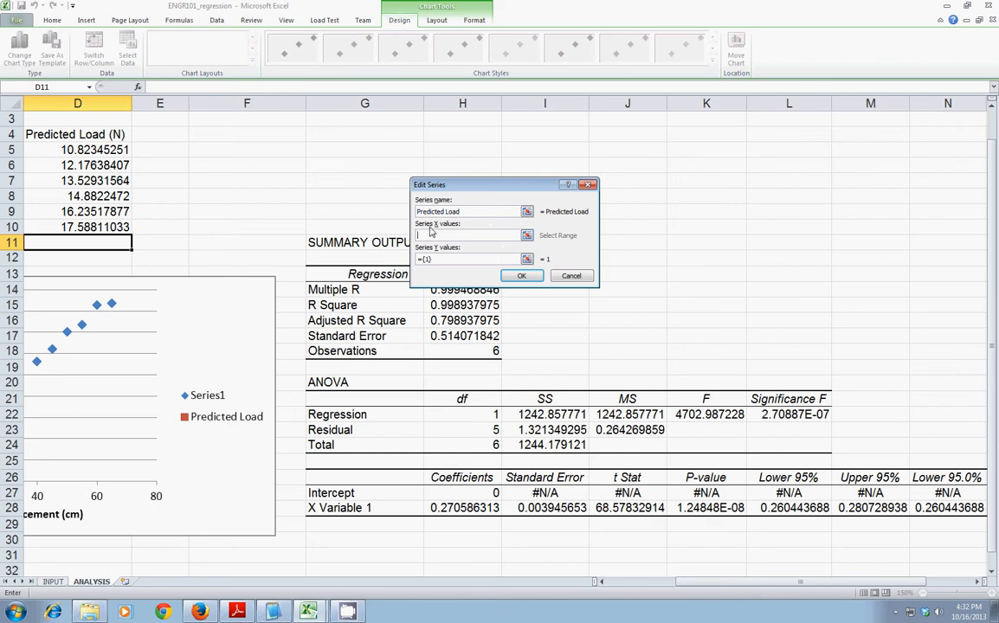
Set the Predicted Load series' X values to B5:B10 and its Y values to D5:D10, and accept the chart data
click(527, 236)
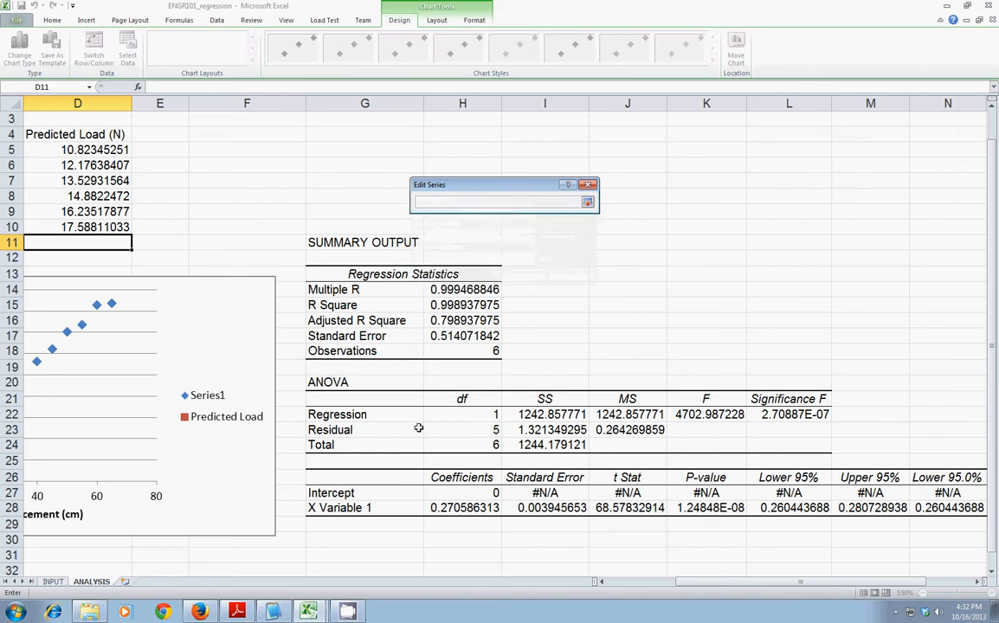
drag(709, 587, 693, 585)
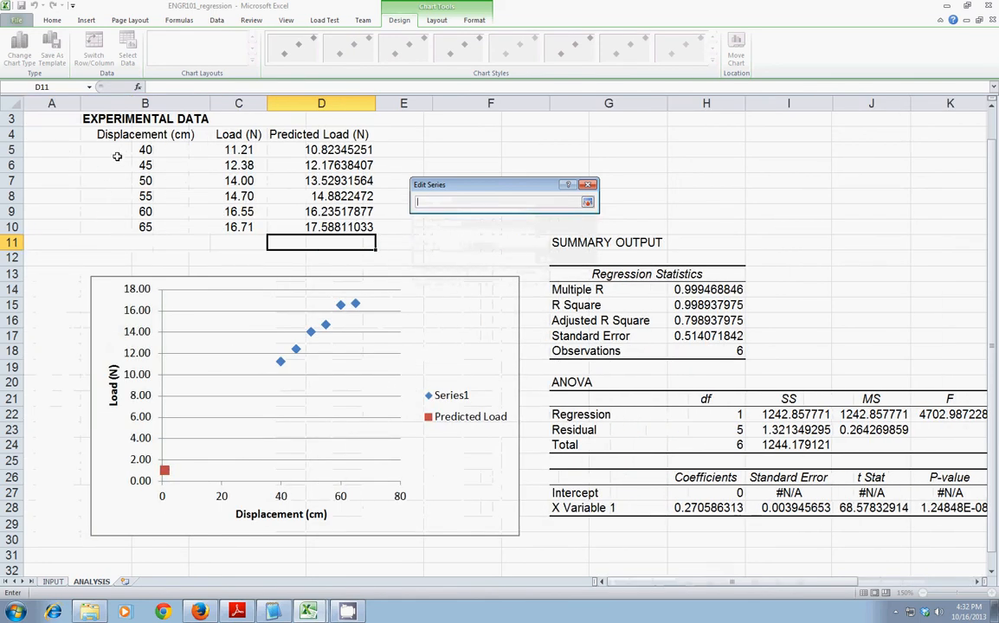
drag(130, 152, 137, 222)
click(527, 260)
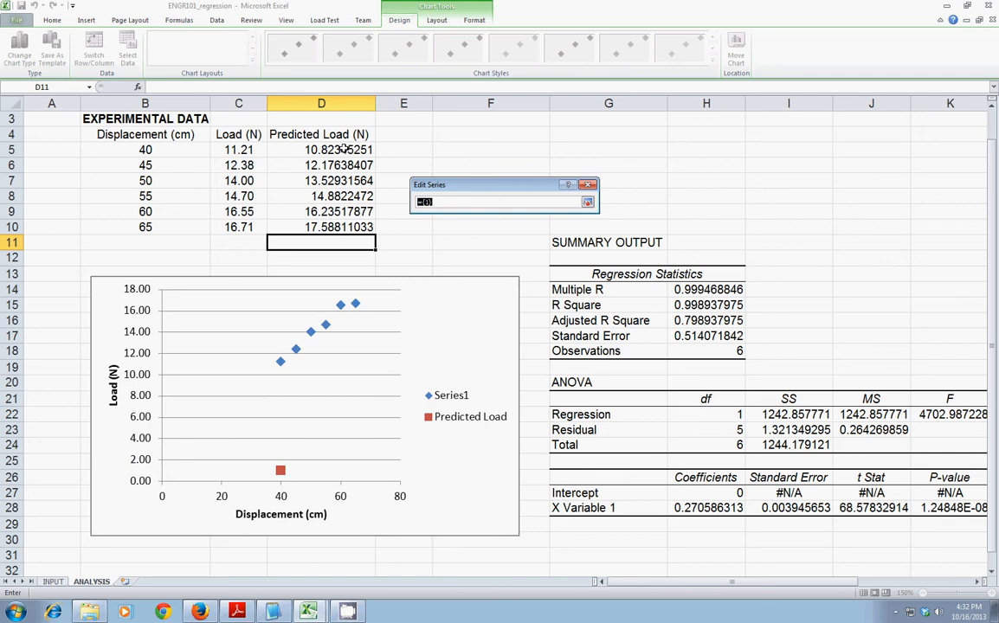
drag(343, 149, 353, 222)
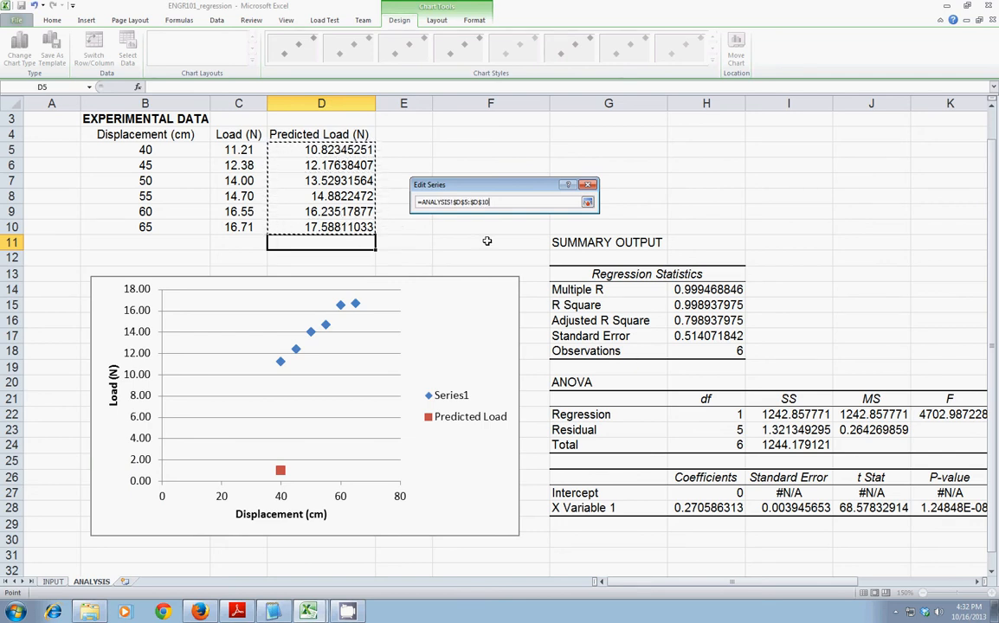
key(Return)
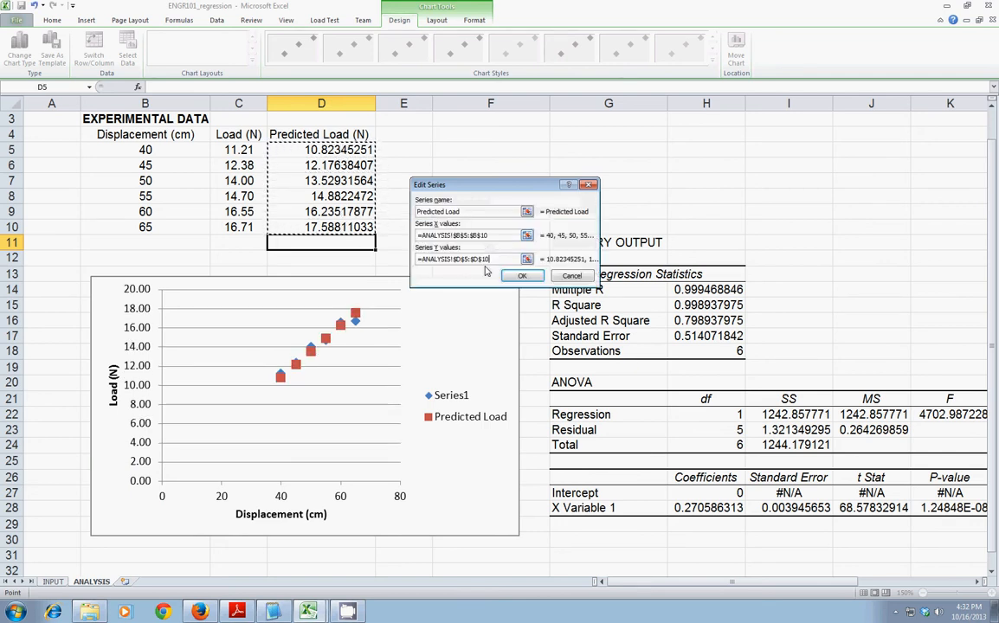
click(527, 277)
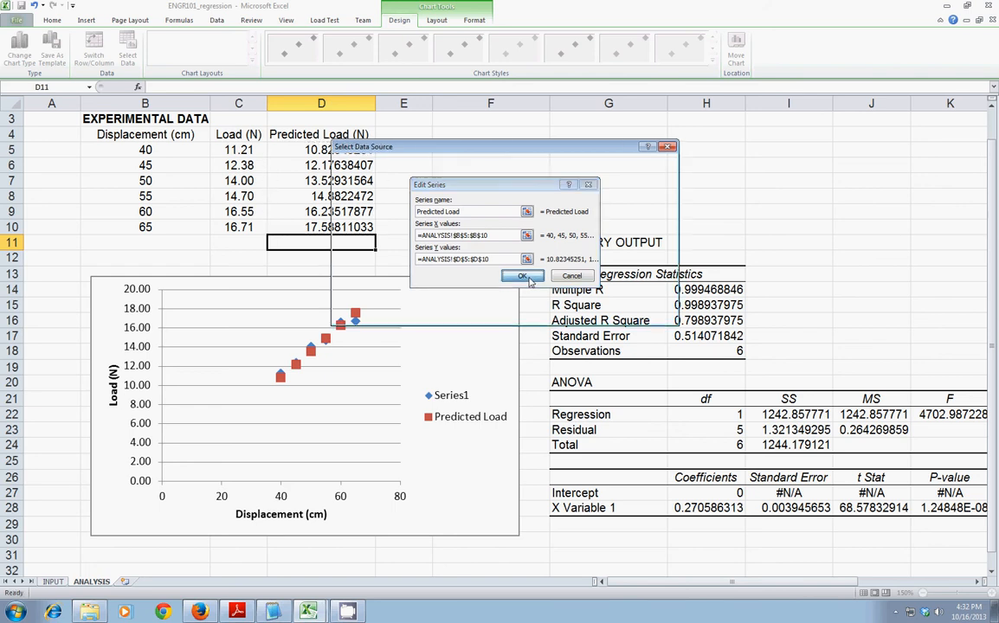
click(663, 315)
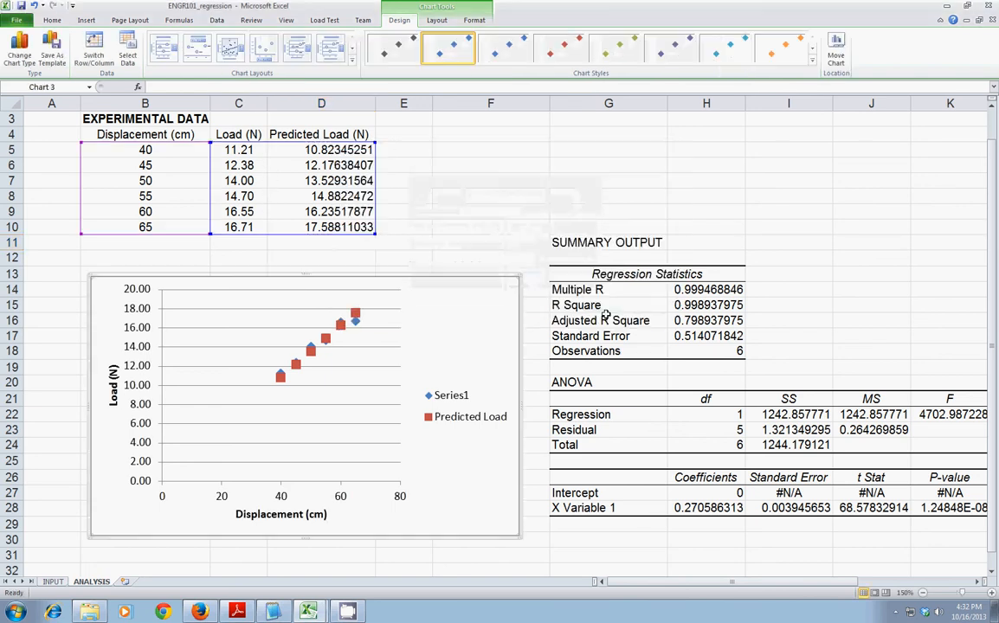
Format the Predicted Load series on the chart with no markers and a solid black line
mouse_move(281, 379)
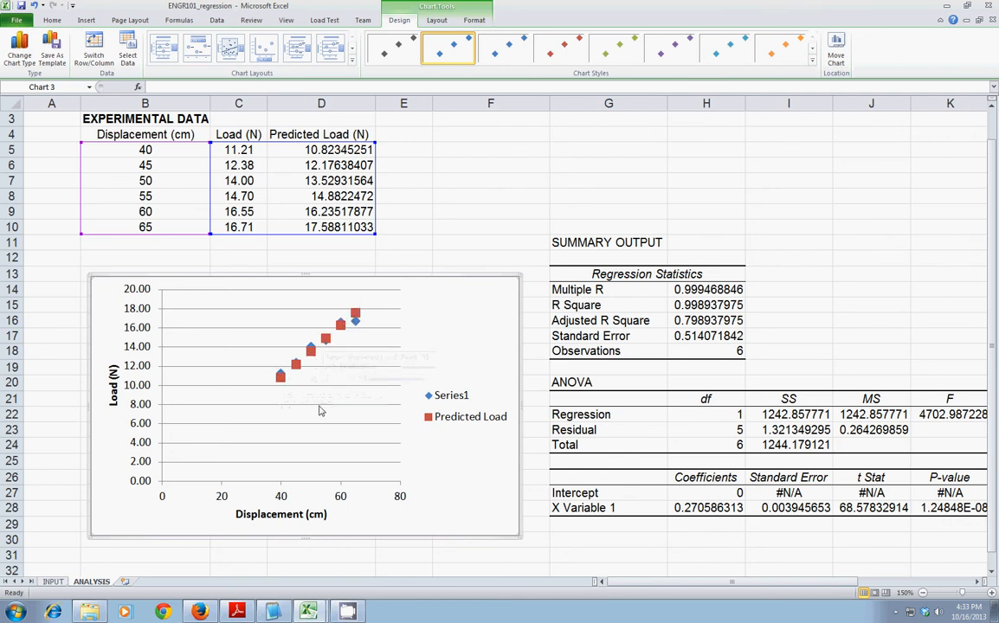
mouse_move(357, 320)
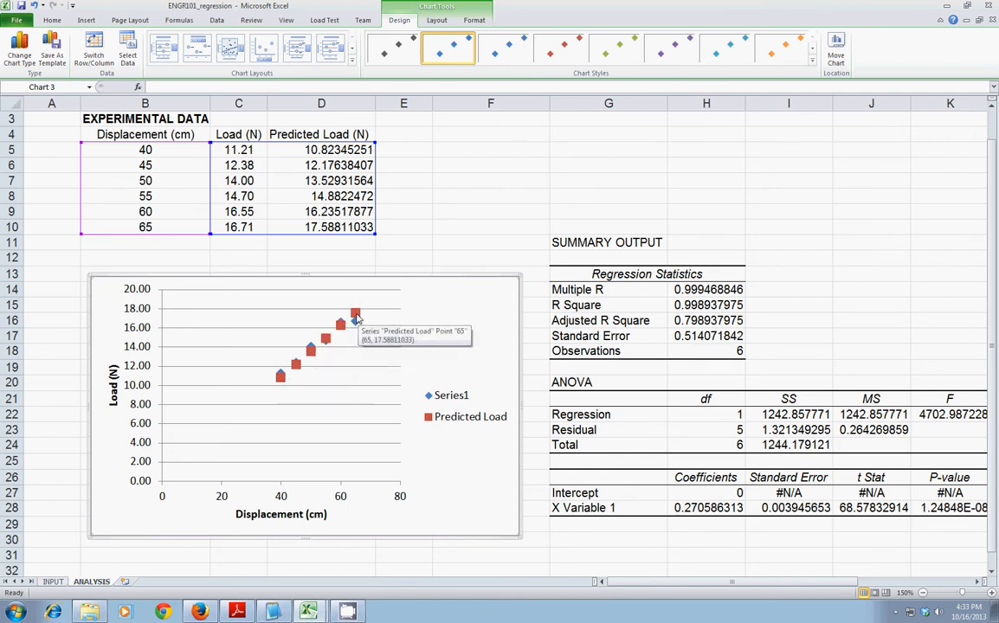
double_click(357, 318)
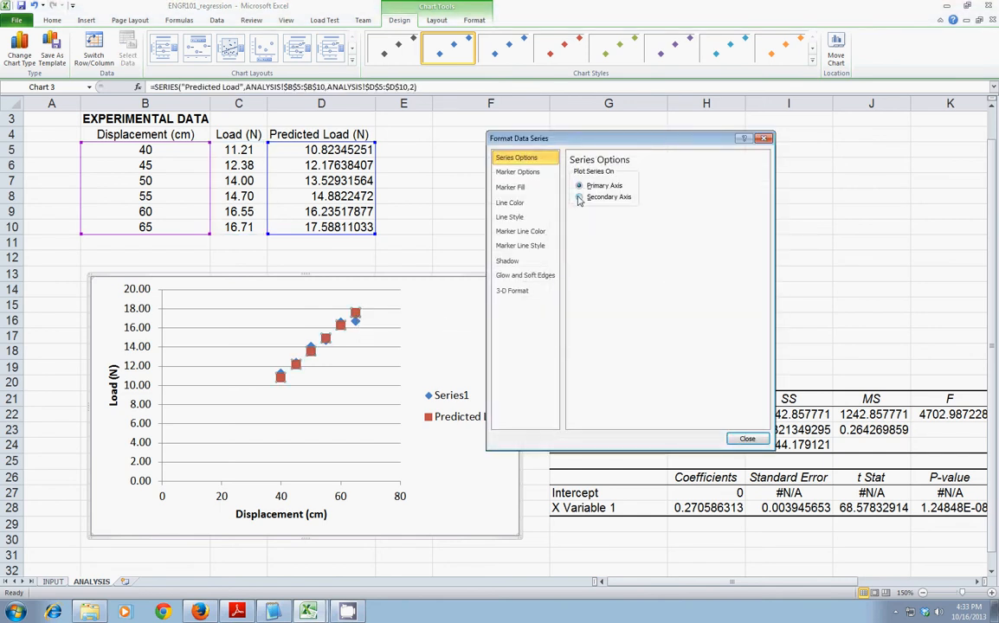
click(517, 171)
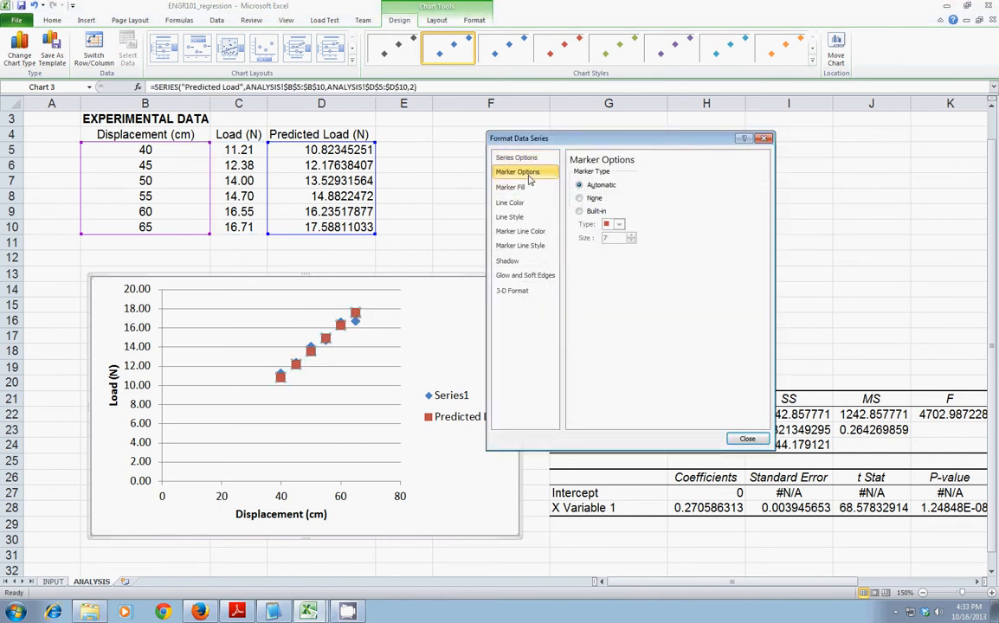
click(579, 198)
click(509, 203)
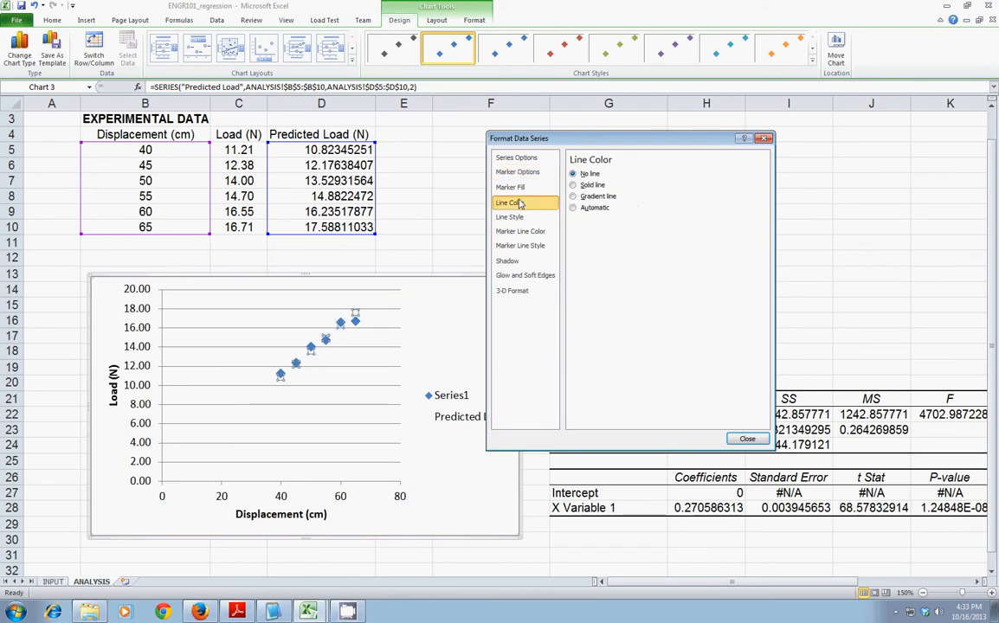
click(581, 186)
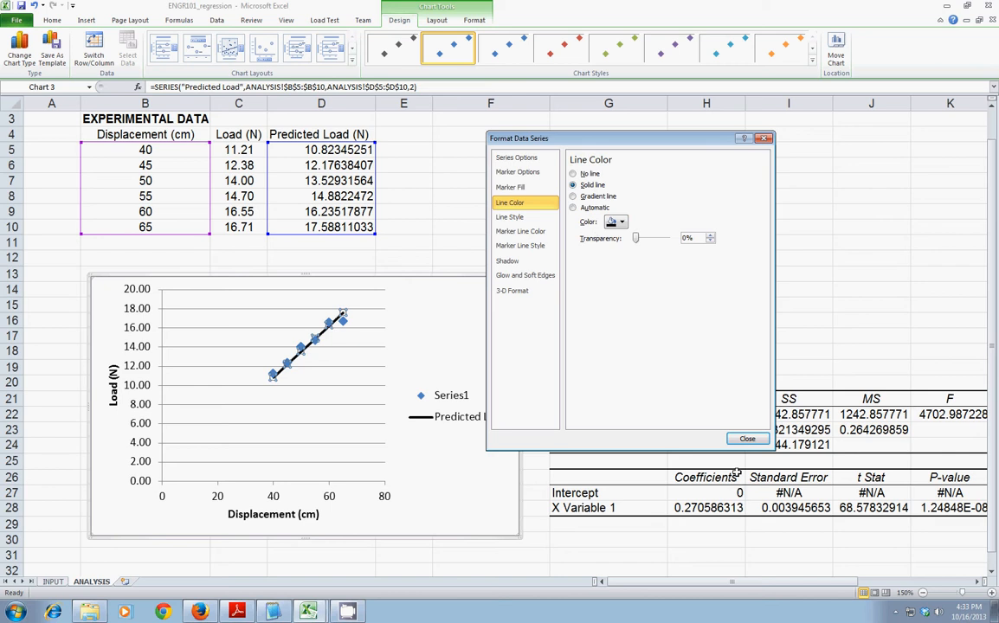
click(748, 440)
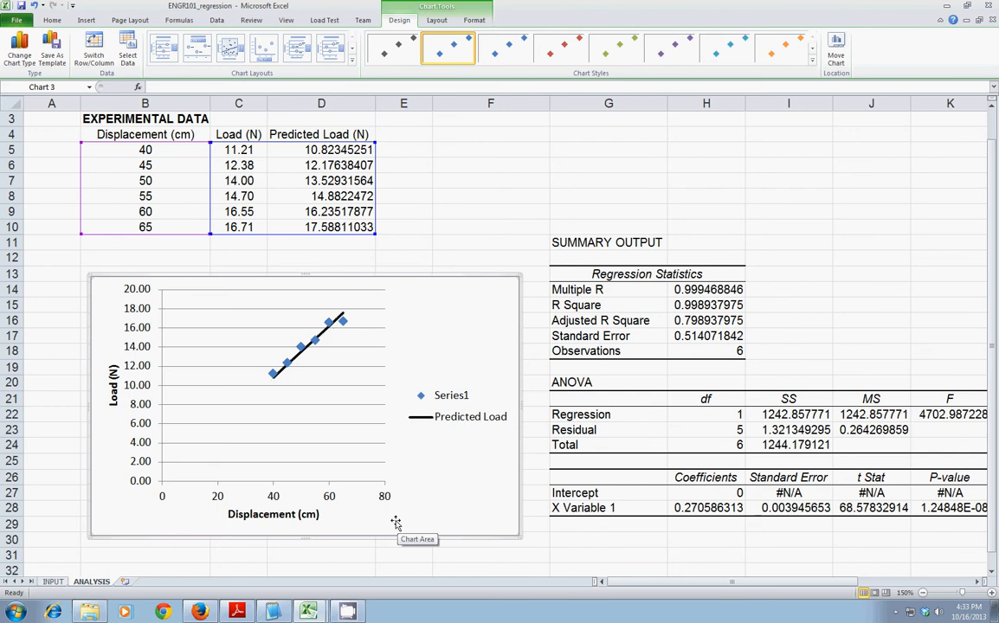
Fix the minimum of the chart's horizontal displacement axis at 20
double_click(276, 498)
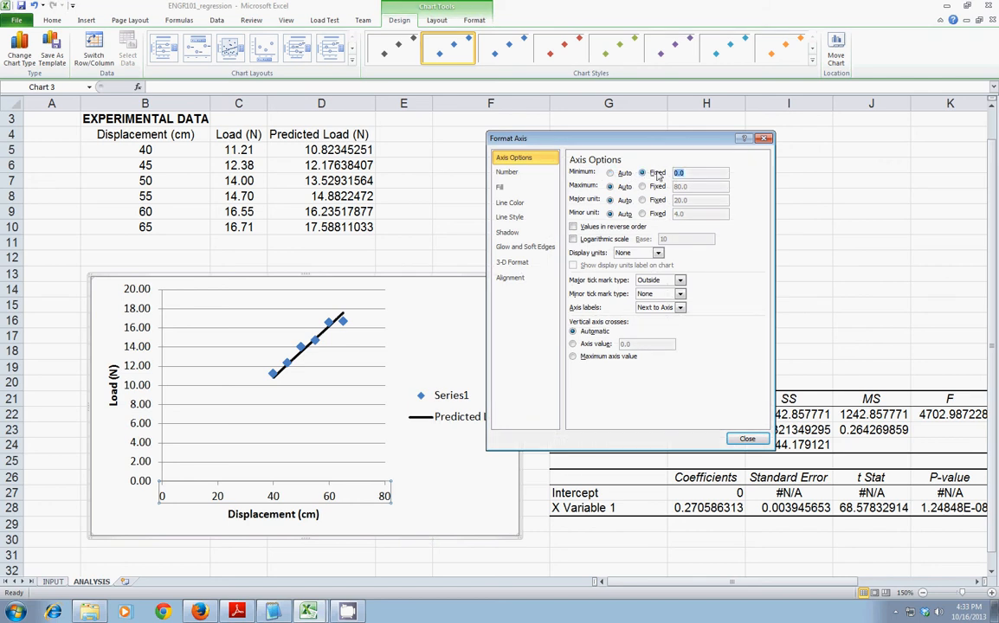
text(20)
key(Return)
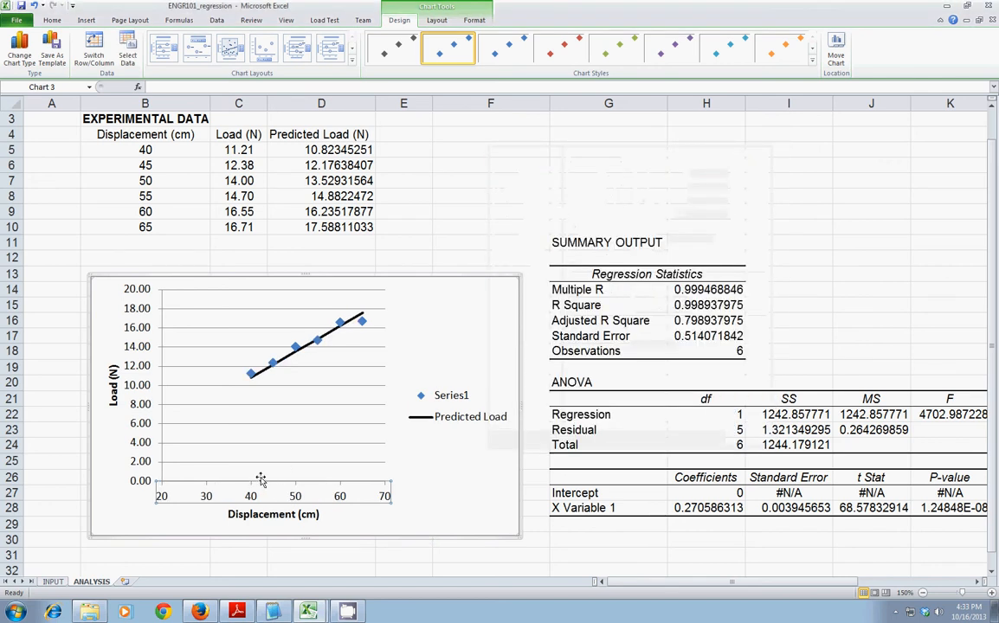
Fix the minimum of the chart's vertical load axis at 10 and deselect the chart
double_click(134, 354)
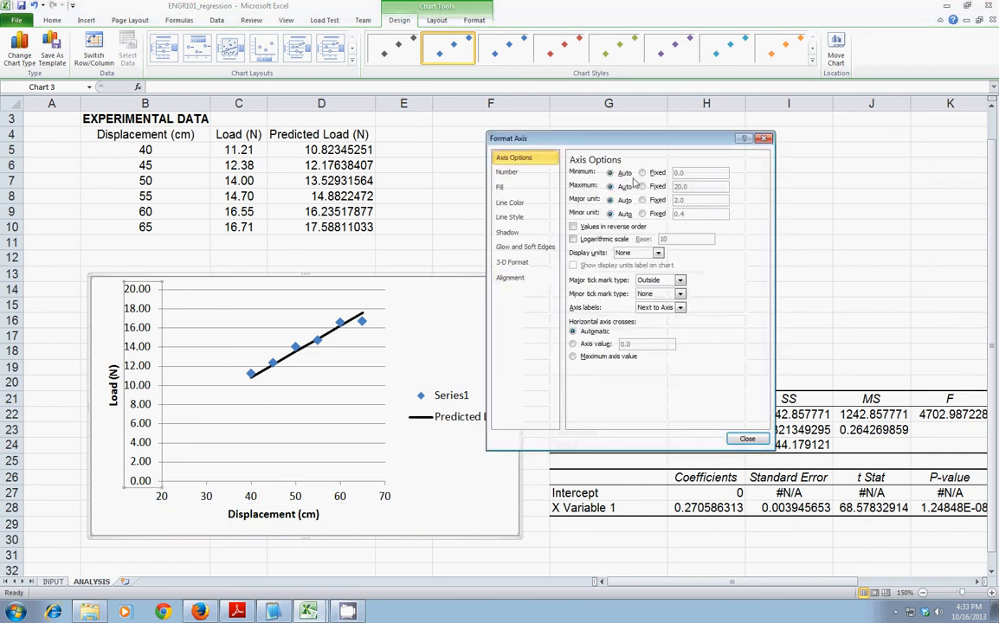
click(643, 173)
drag(699, 175, 669, 174)
text(10)
key(Return)
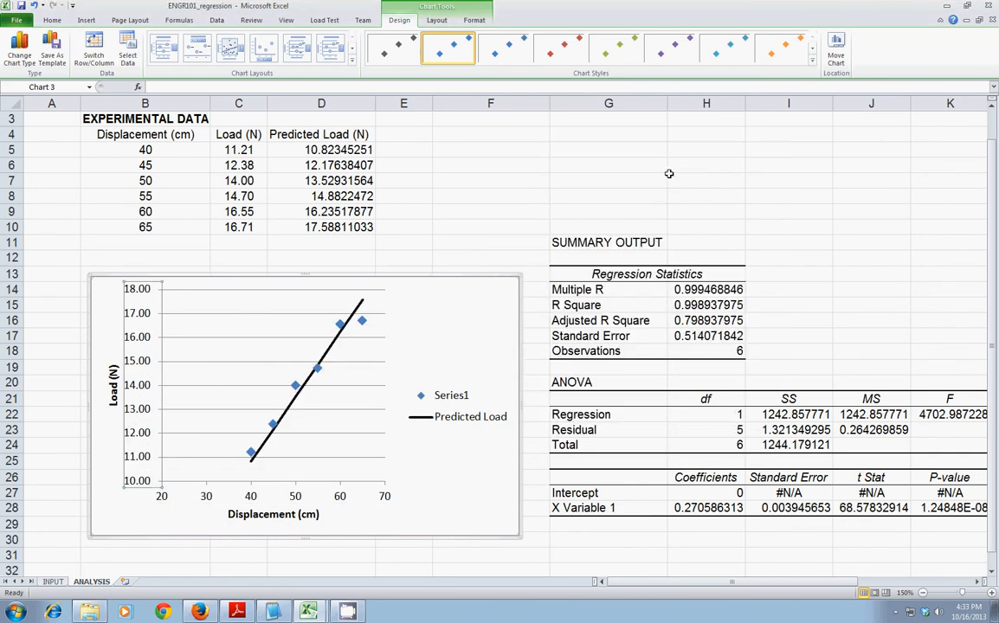
click(394, 260)
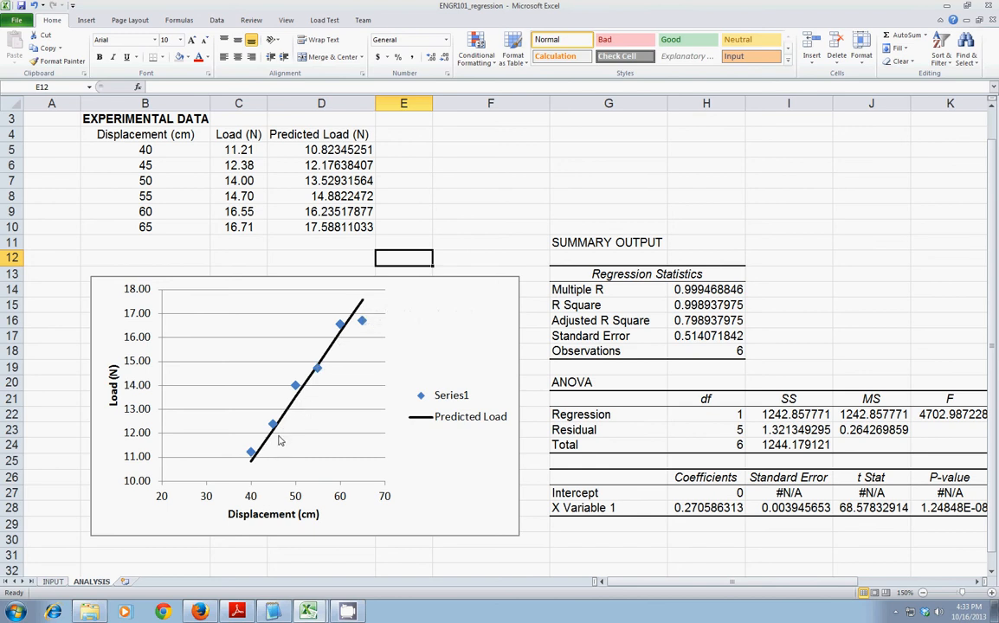
mouse_move(251, 458)
scroll(573, 415, down, 1)
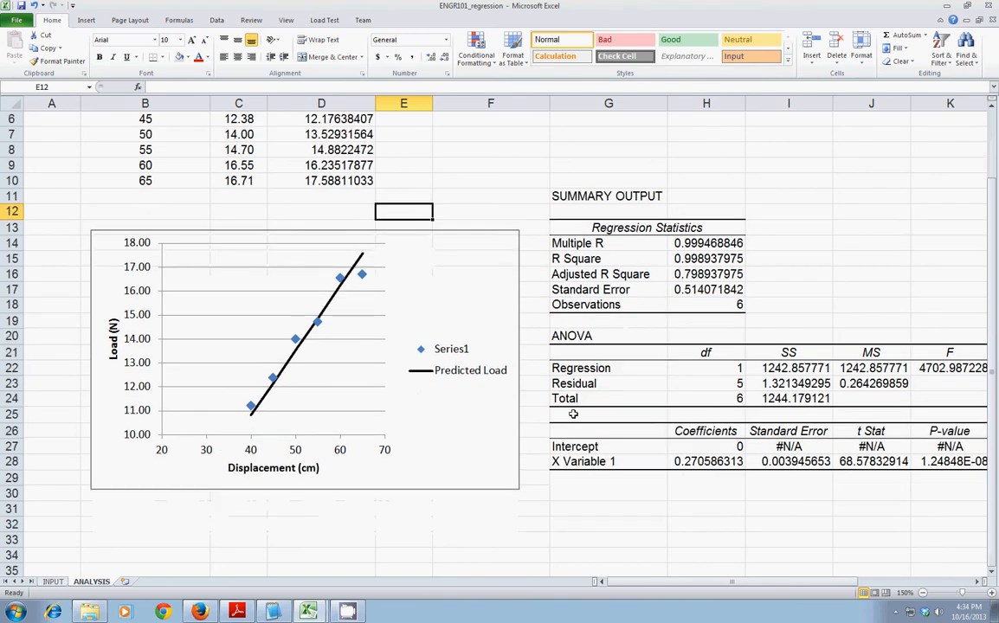
scroll(573, 414, up, 1)
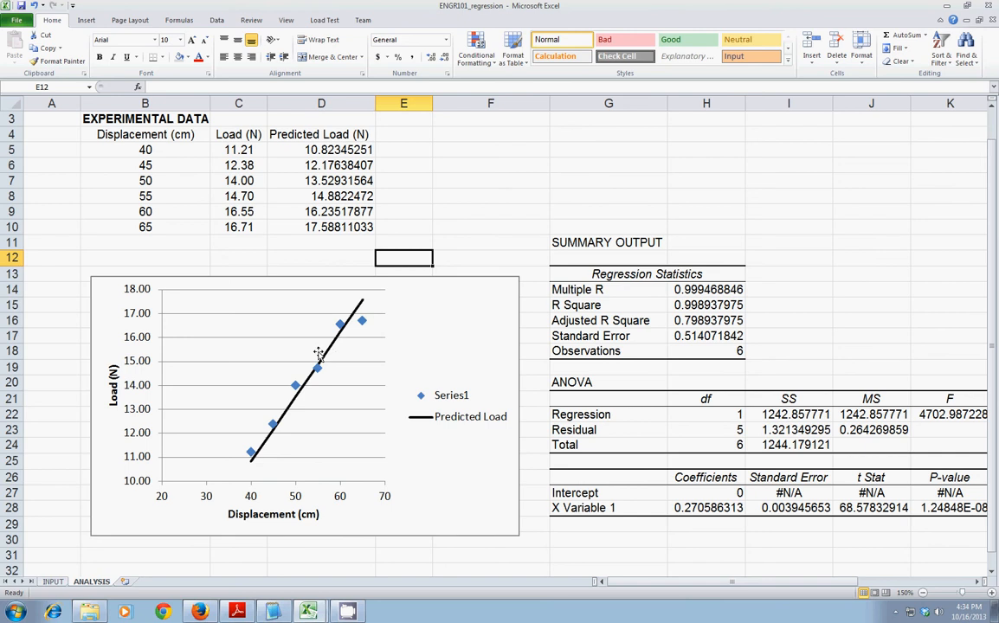
Examine the X Variable 1 row of the regression output, from its coefficient and standard error through the lower and upper 95% bounds
click(719, 585)
drag(719, 587, 822, 587)
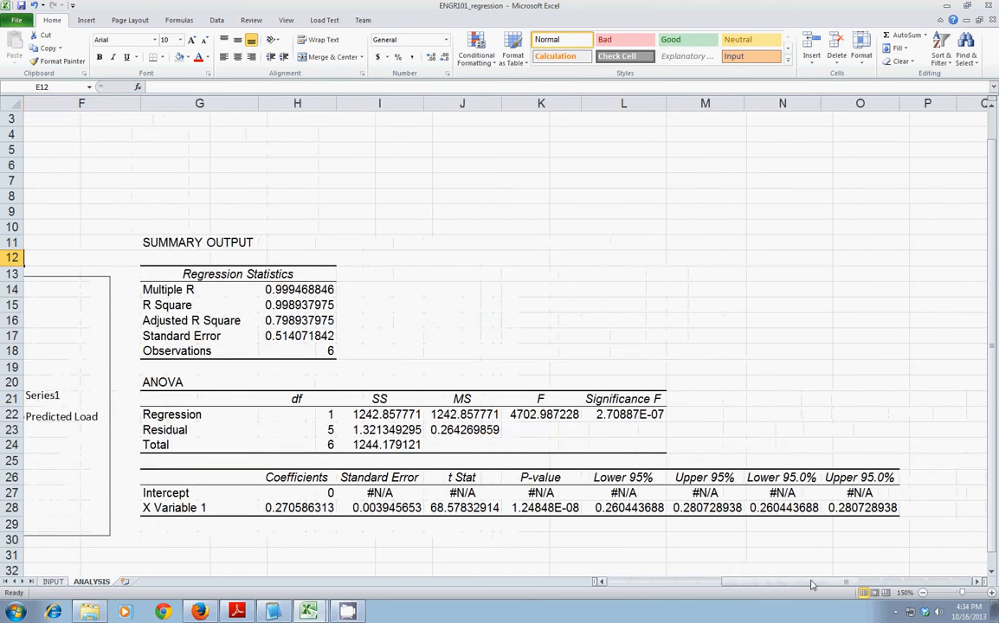
click(269, 509)
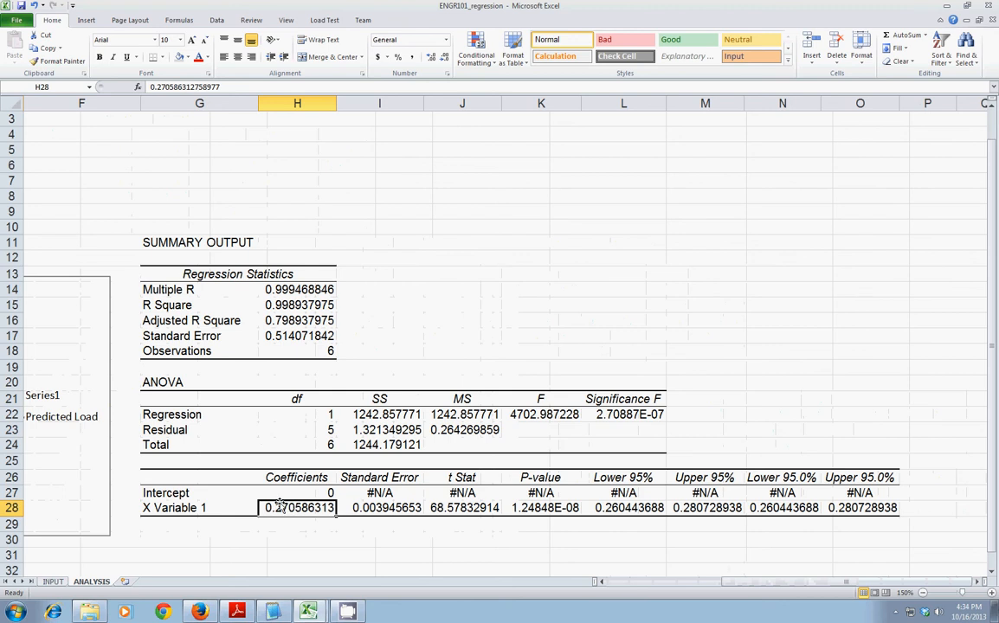
click(400, 509)
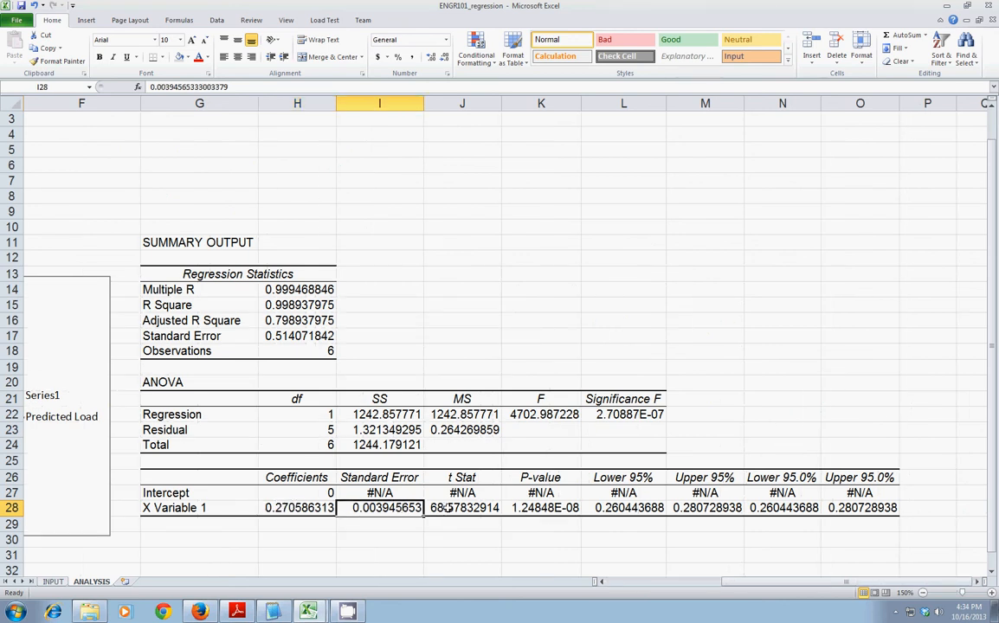
click(464, 509)
click(523, 509)
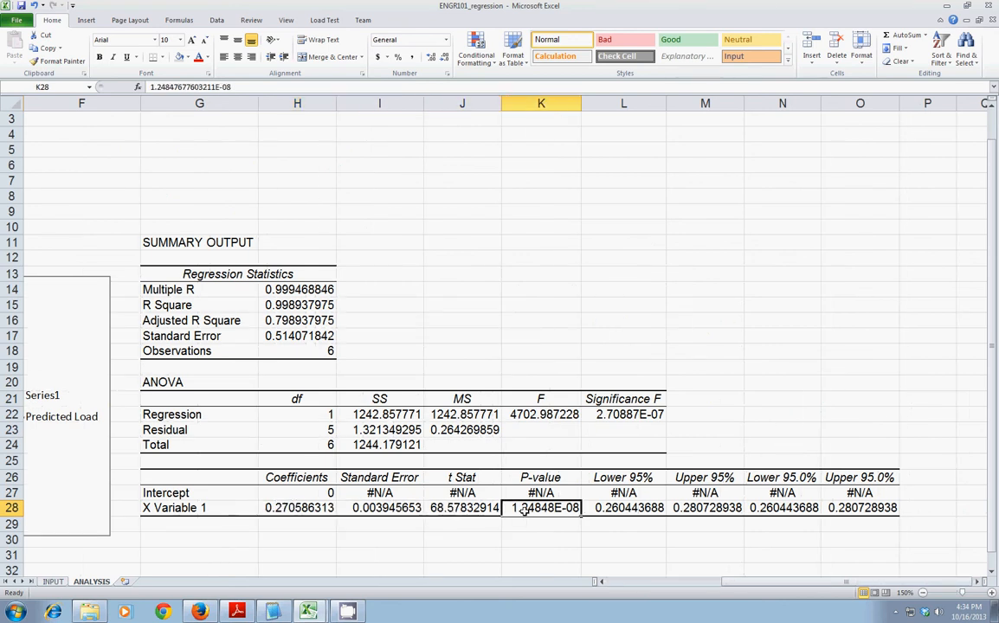
click(622, 510)
click(685, 510)
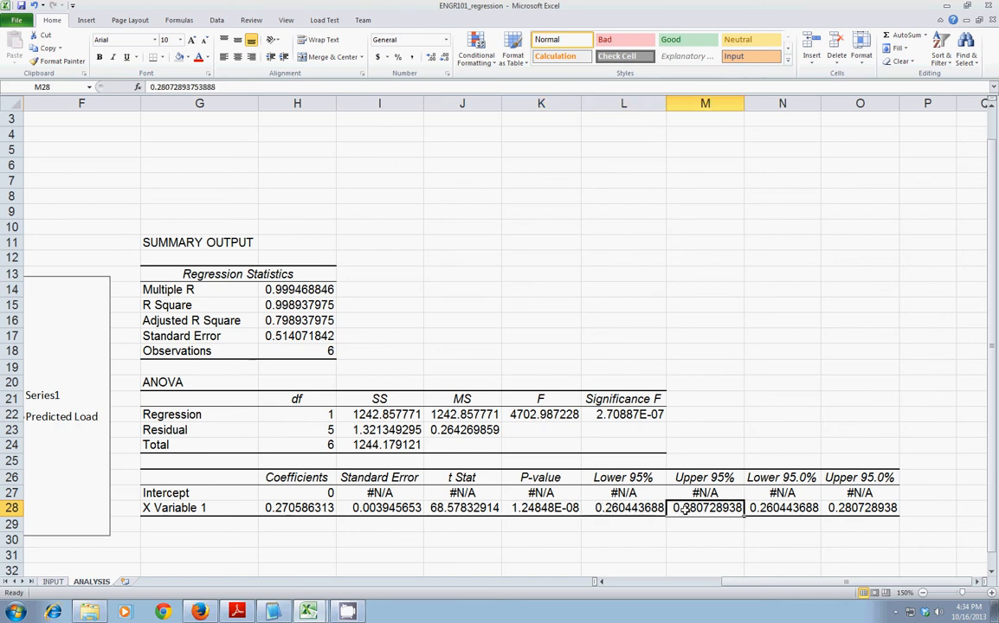
click(641, 509)
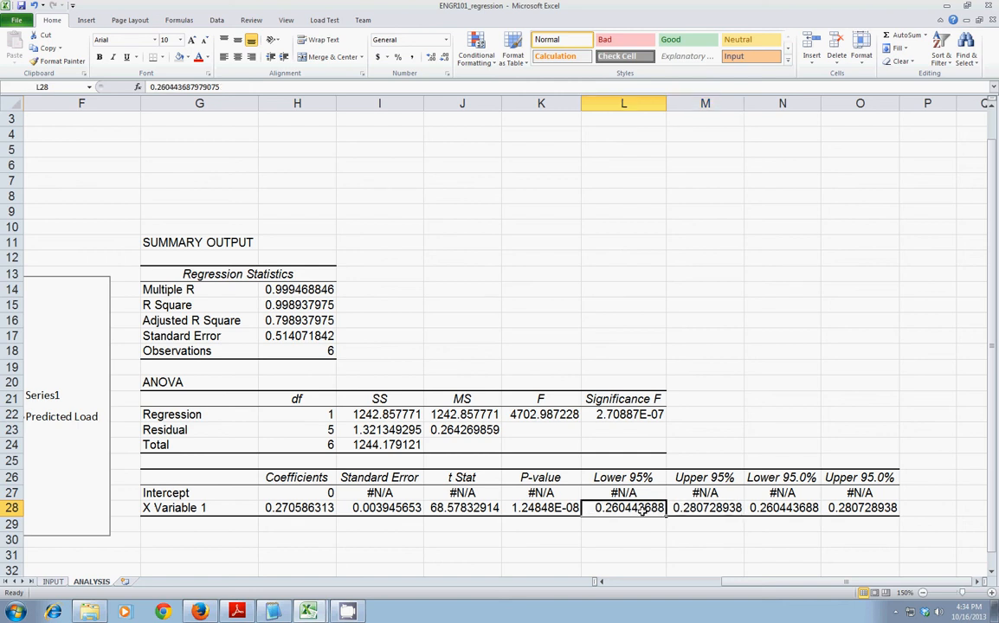
key(shift+Right)
drag(696, 582, 679, 589)
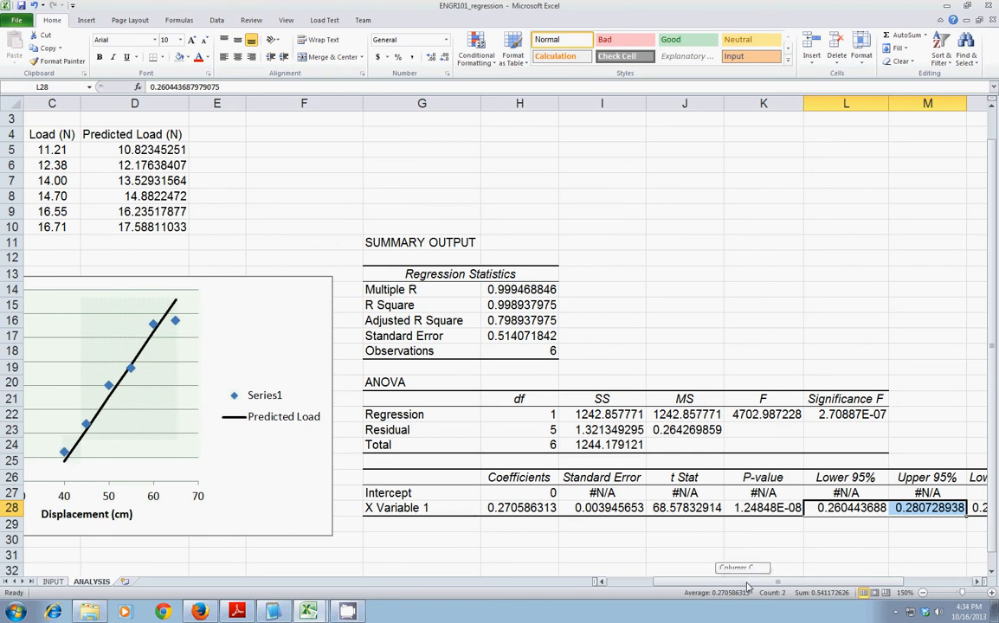
drag(755, 586, 789, 589)
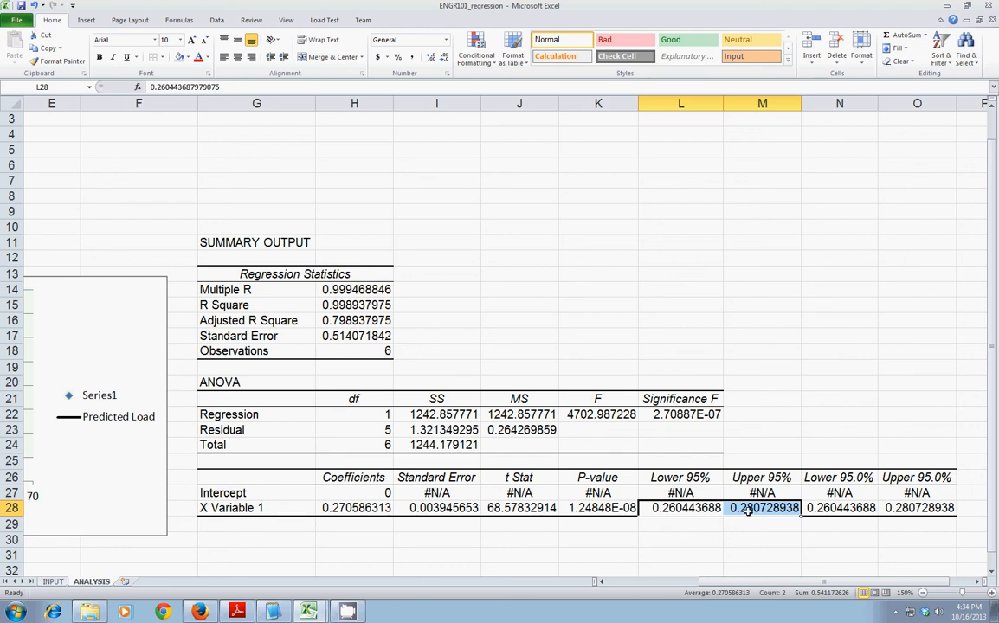
In cell L30, calculate the coefficient's distance from its lower 95% bound with the formula =H28-L28
click(731, 534)
scroll(736, 554, left, 2)
scroll(735, 554, down, 1)
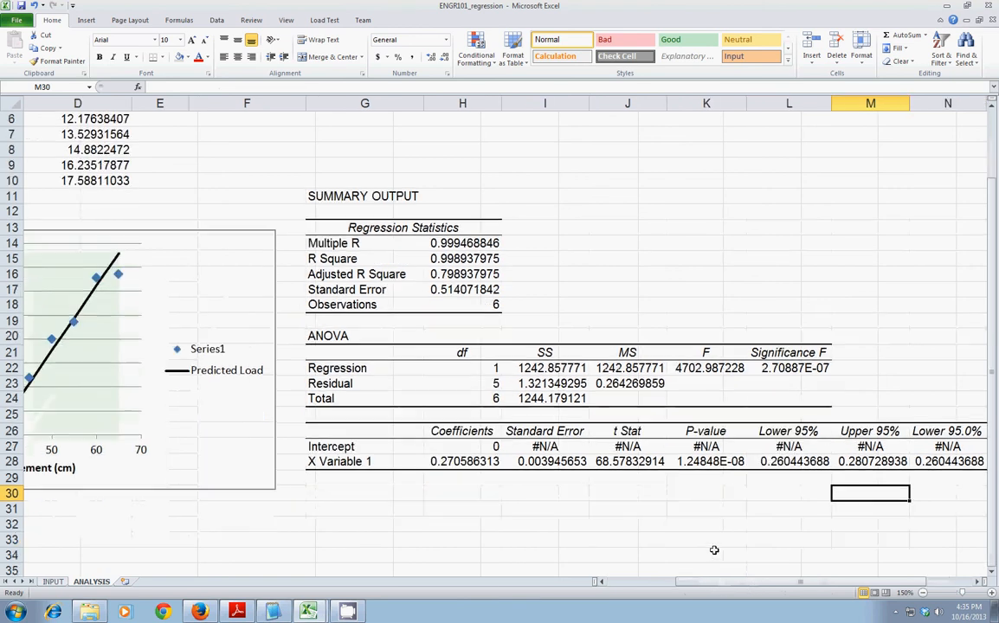
scroll(714, 551, down, 1)
scroll(684, 519, right, 1)
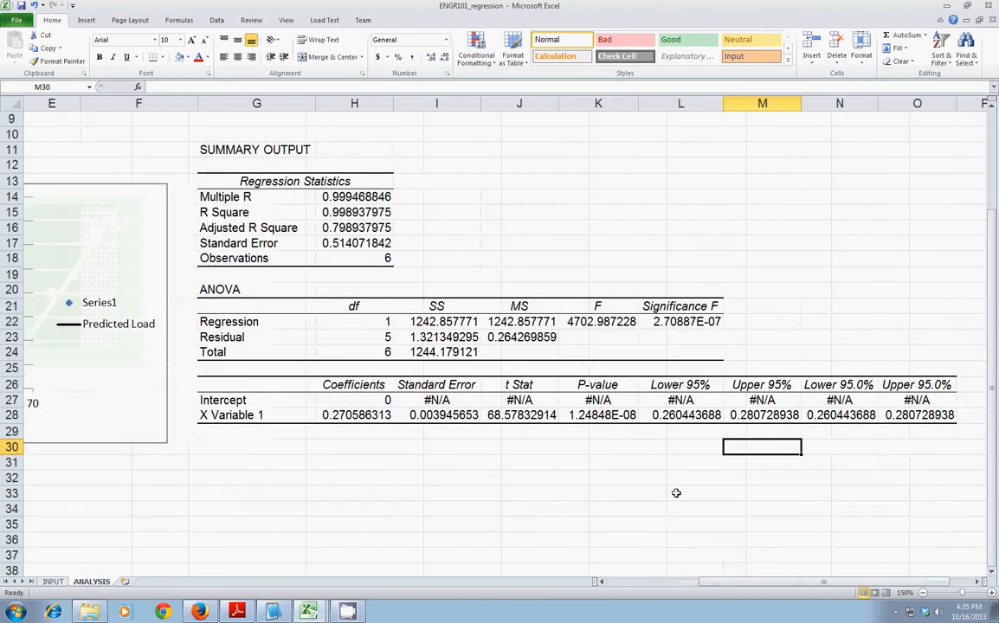
click(673, 446)
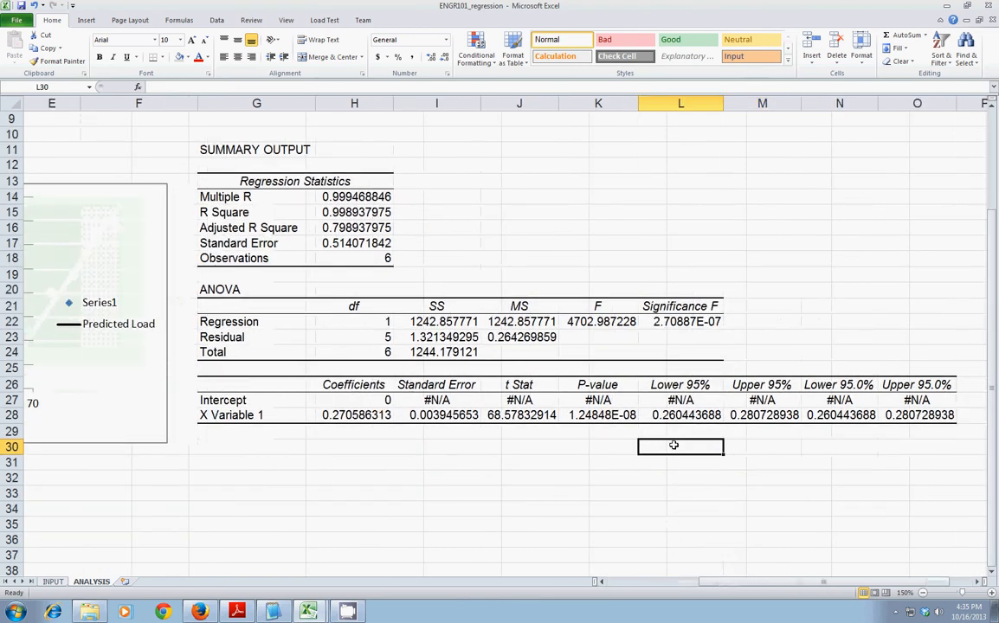
text(=)
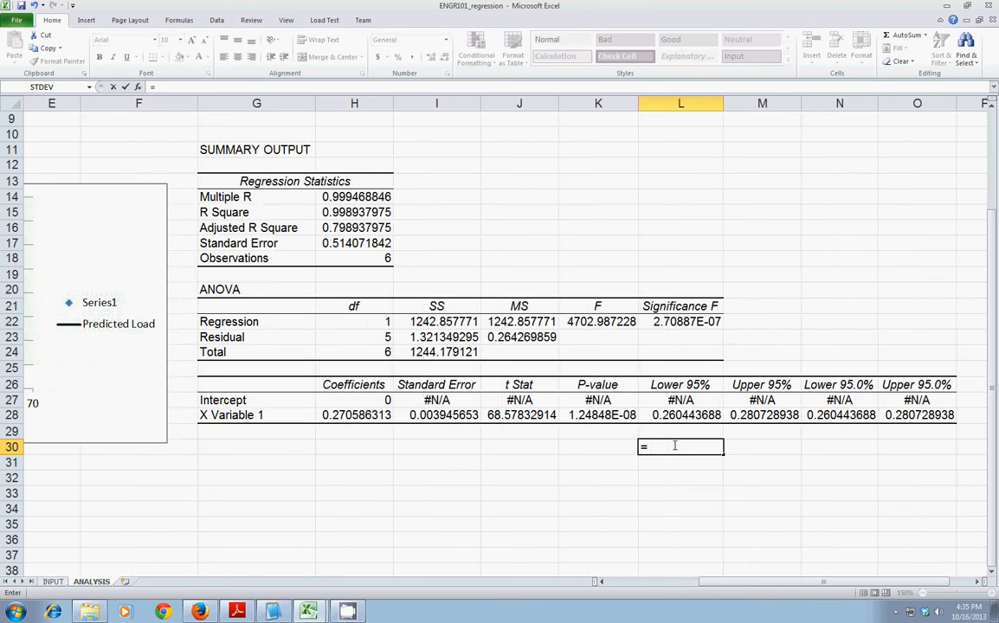
click(343, 415)
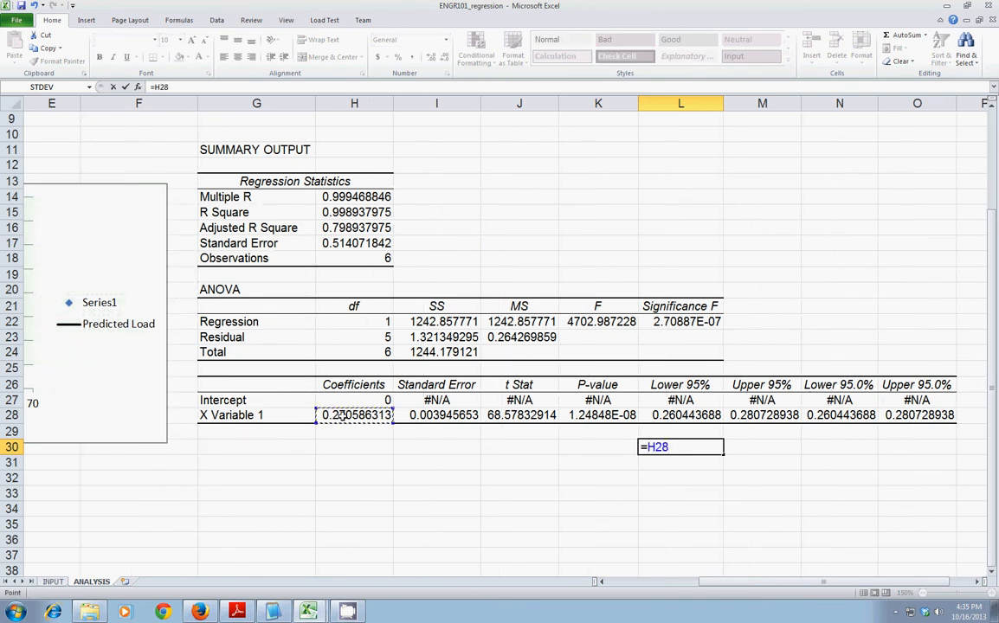
text(-)
click(706, 415)
key(Return)
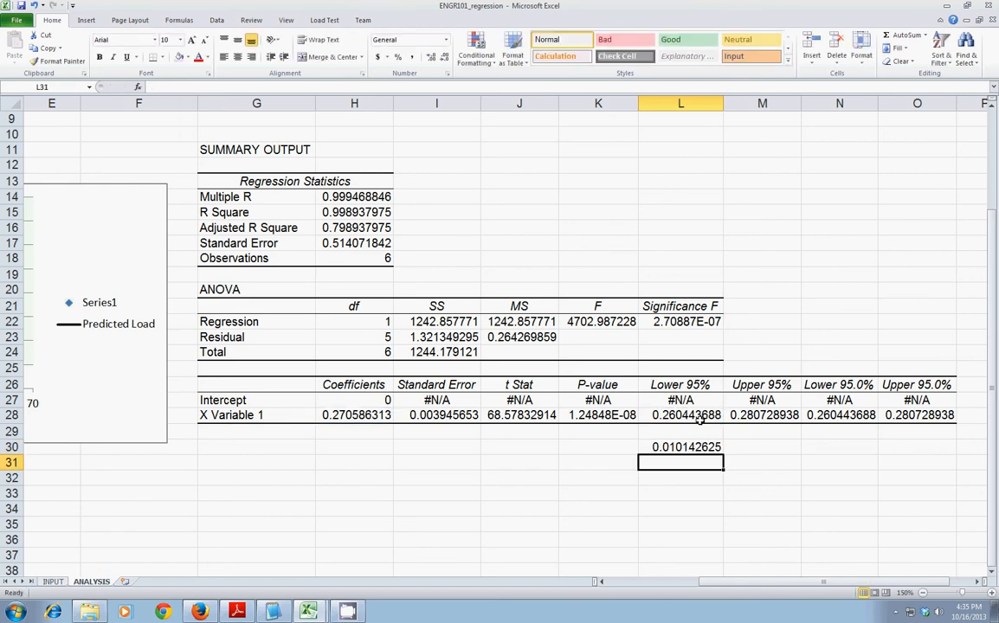
In cell M30, calculate the upper 95% bound's distance from the coefficient with the formula =M28-H28
click(740, 449)
text(=)
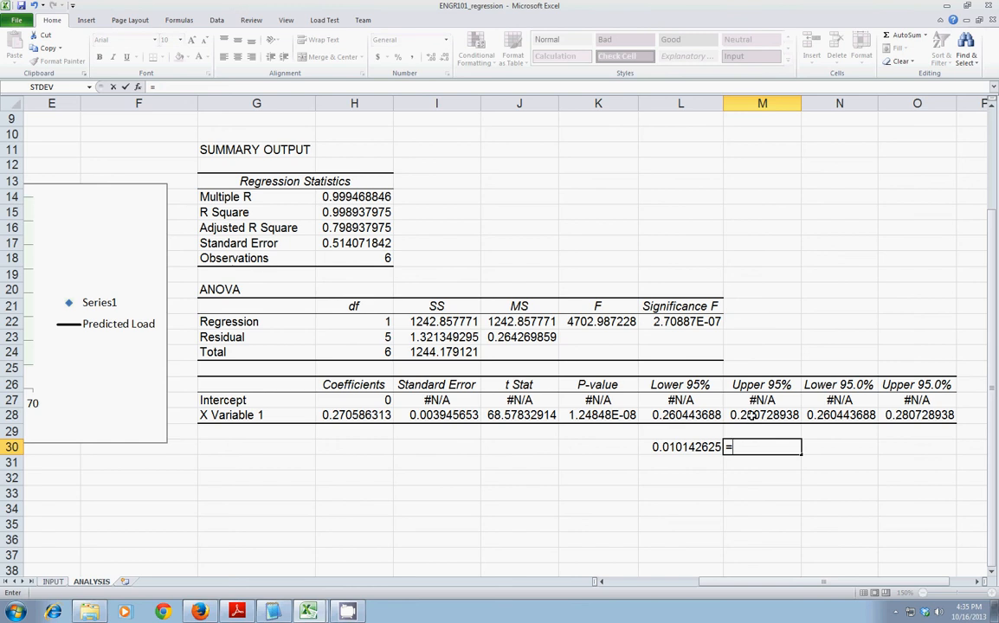
click(751, 417)
text(-)
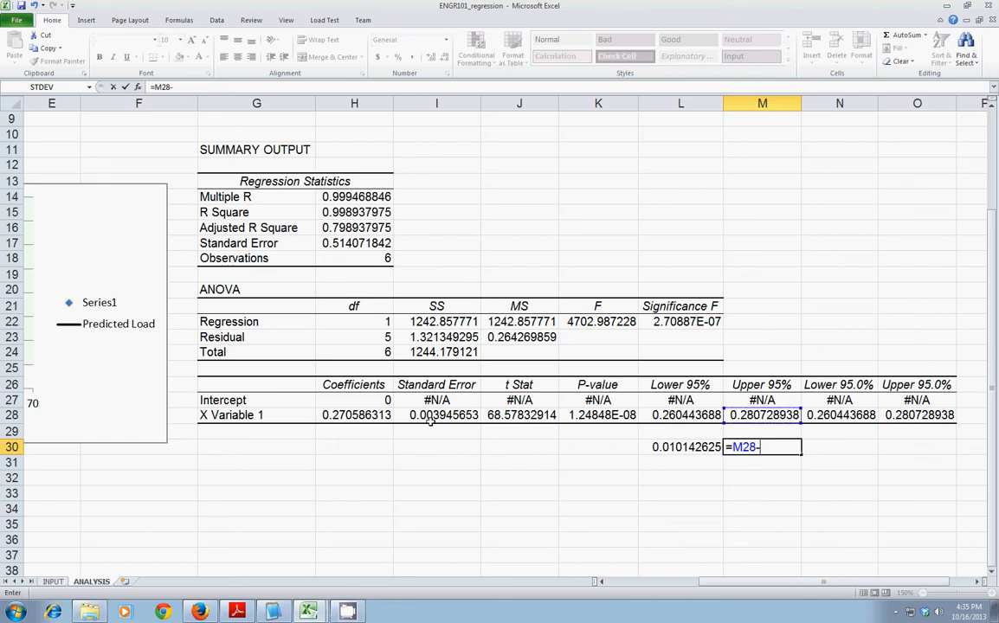
click(336, 414)
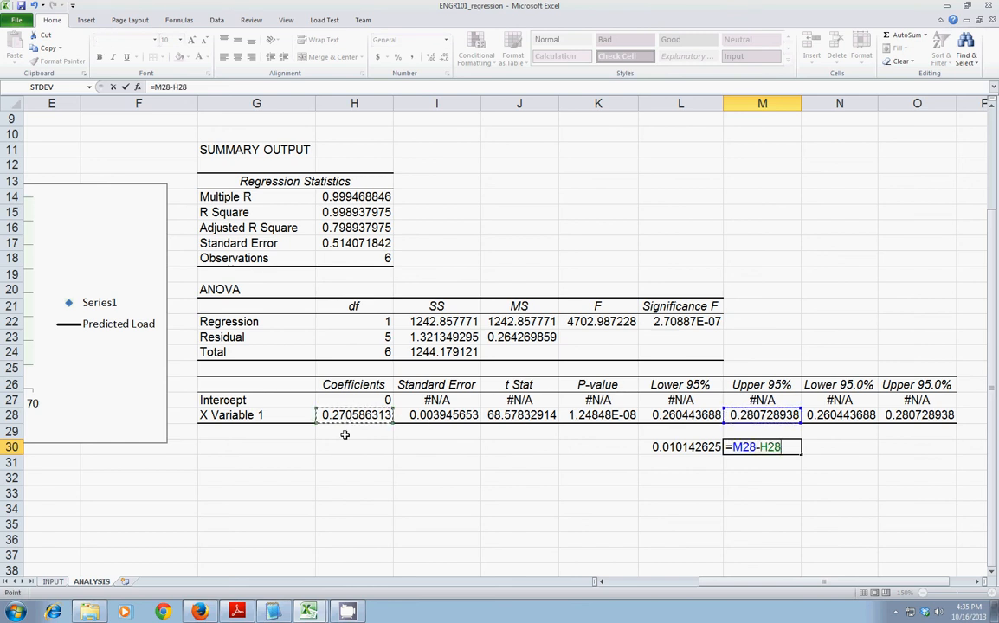
key(Return)
click(702, 524)
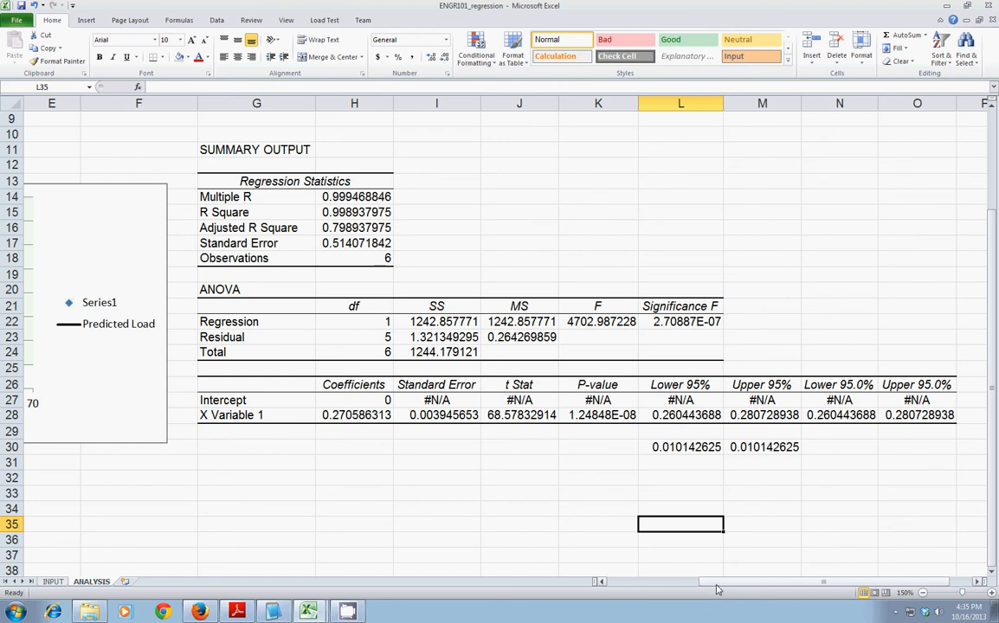
Draw a text box below the regression coefficients table, spanning about columns G to K and rows 33 to 43, with font size 20
drag(721, 583, 684, 586)
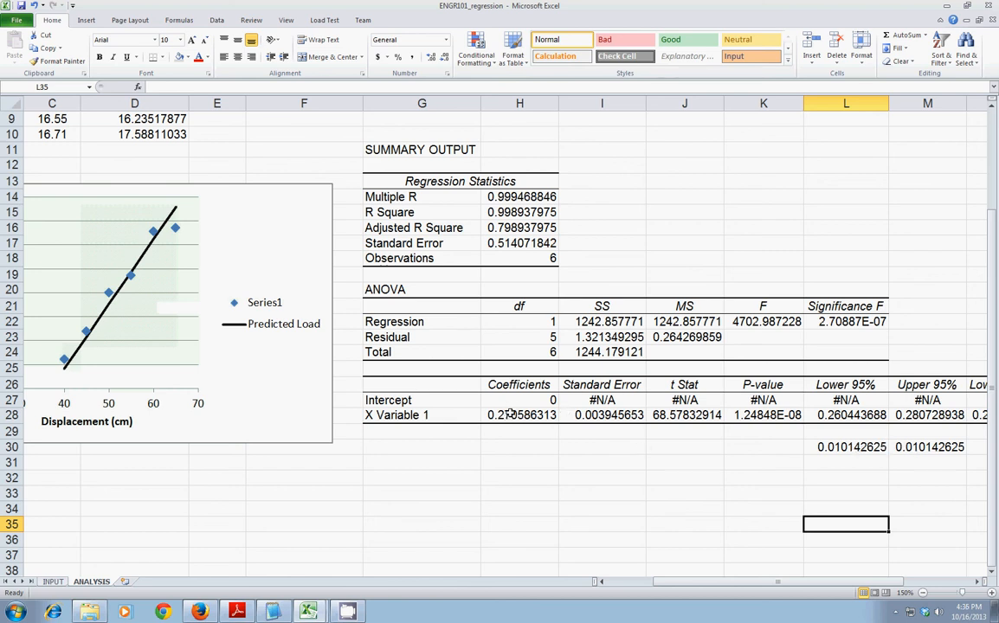
scroll(523, 460, down, 2)
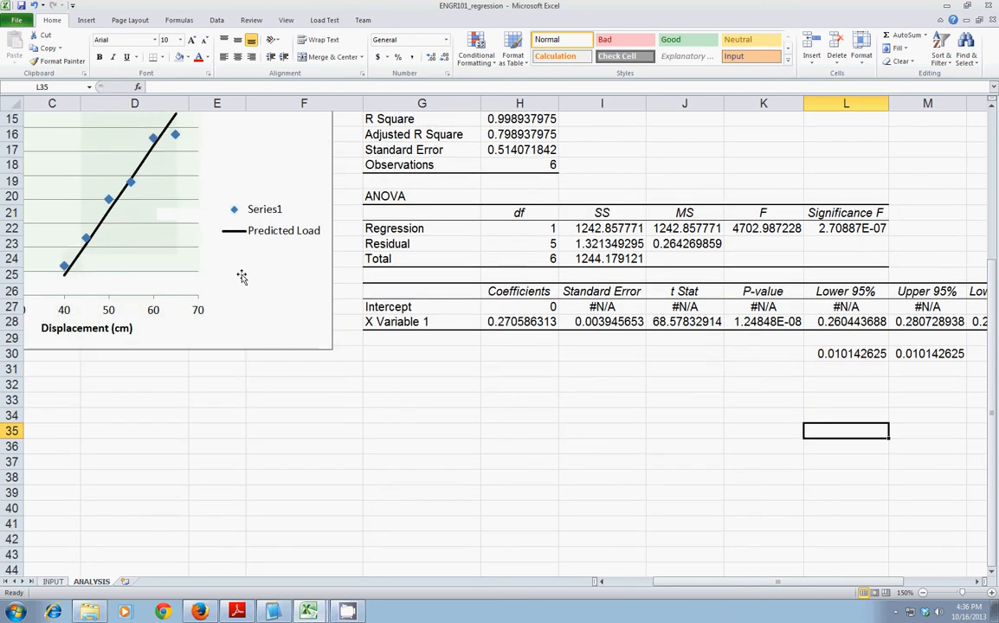
click(86, 21)
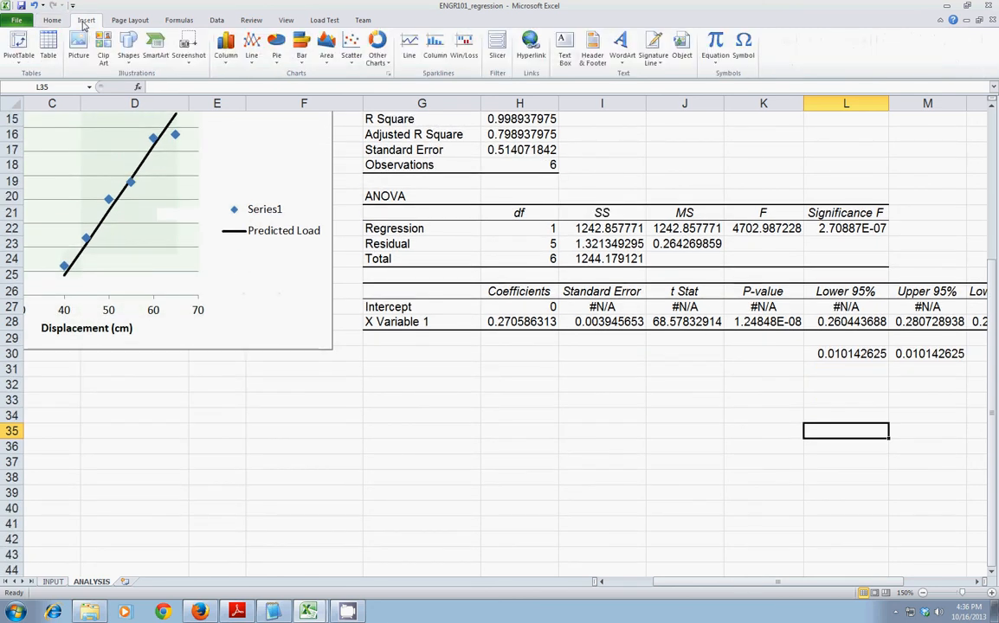
click(131, 61)
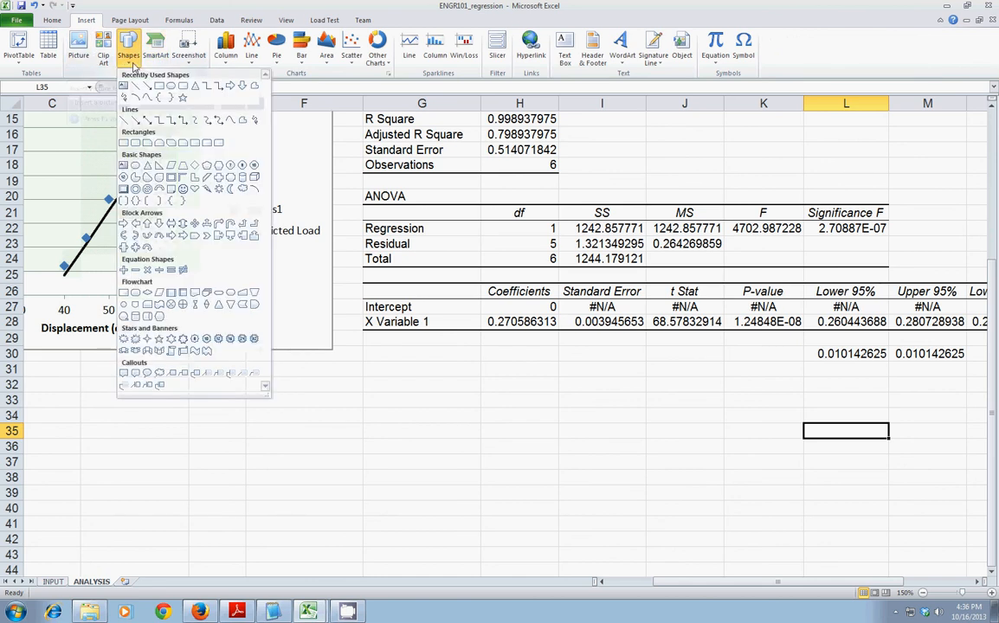
click(124, 87)
mouse_move(443, 396)
mouse_down()
mouse_move(608, 491)
mouse_move(770, 553)
mouse_up()
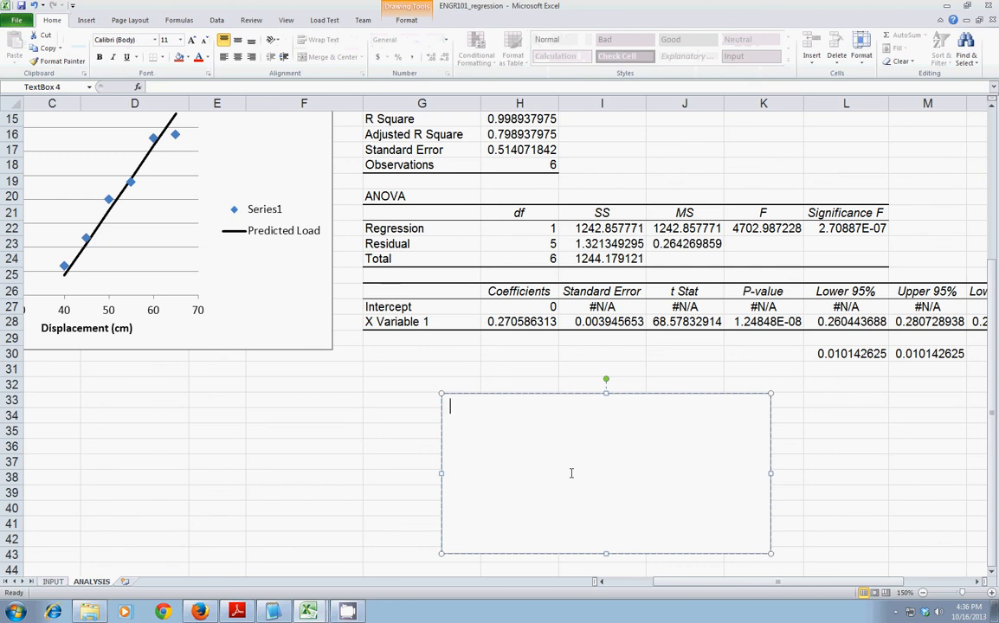
click(179, 40)
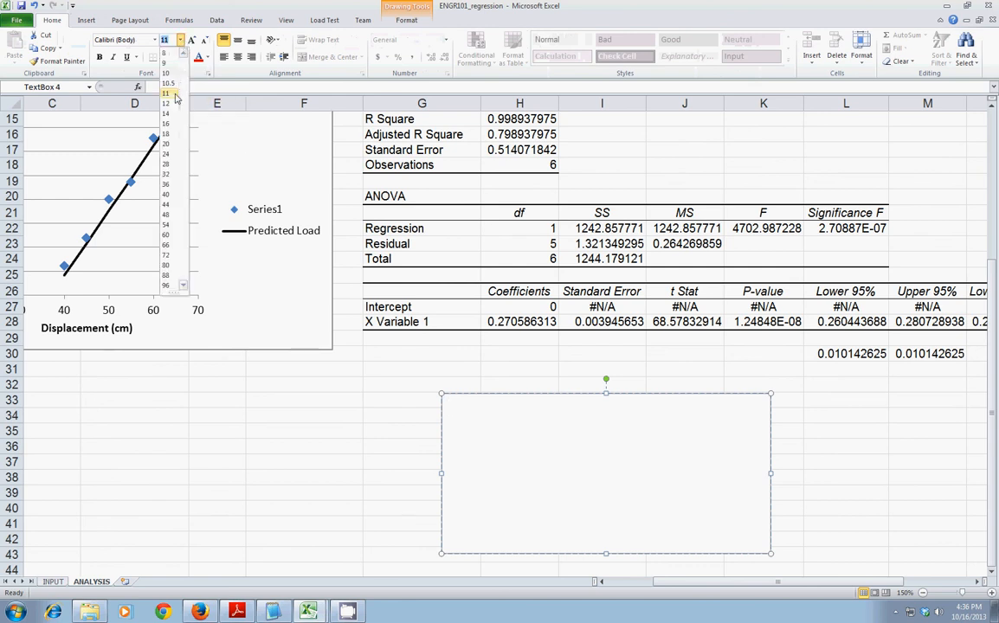
click(170, 144)
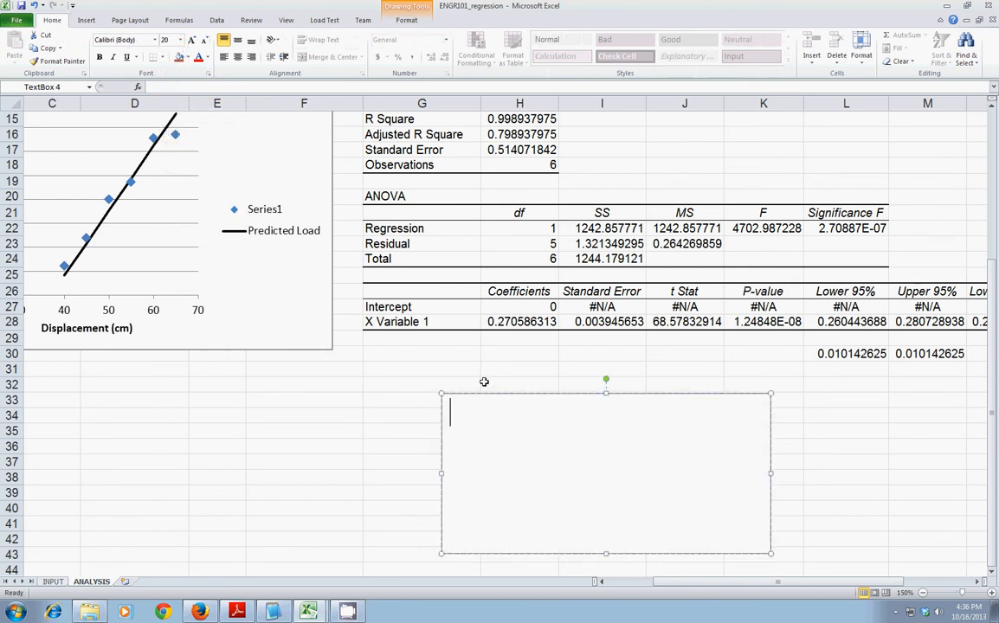
Enter "k = 0.271" in the text box, followed by a plus-minus symbol (±)
text(k =)
text(0.271)
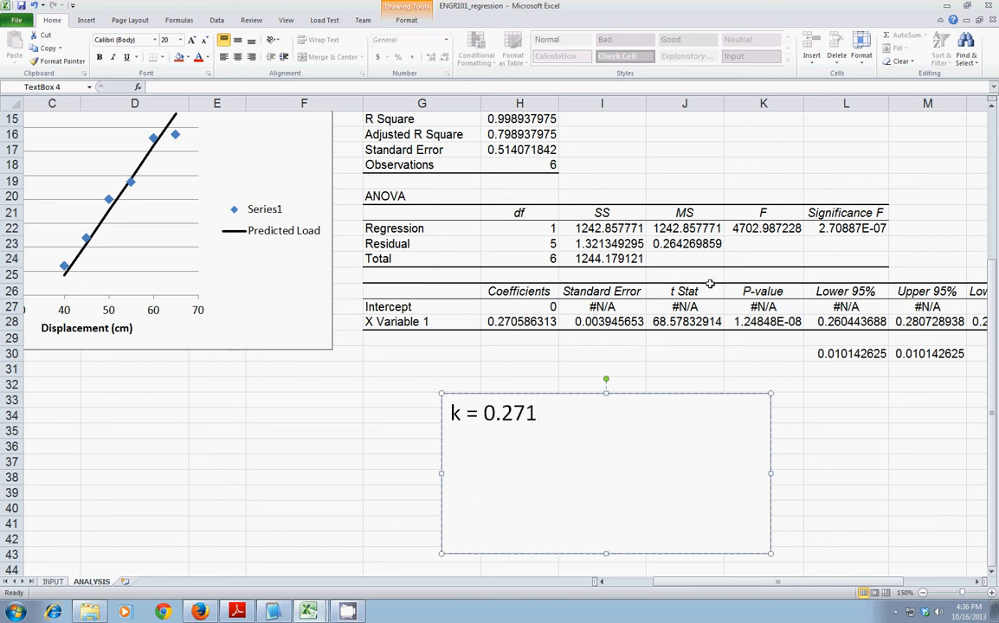
click(88, 20)
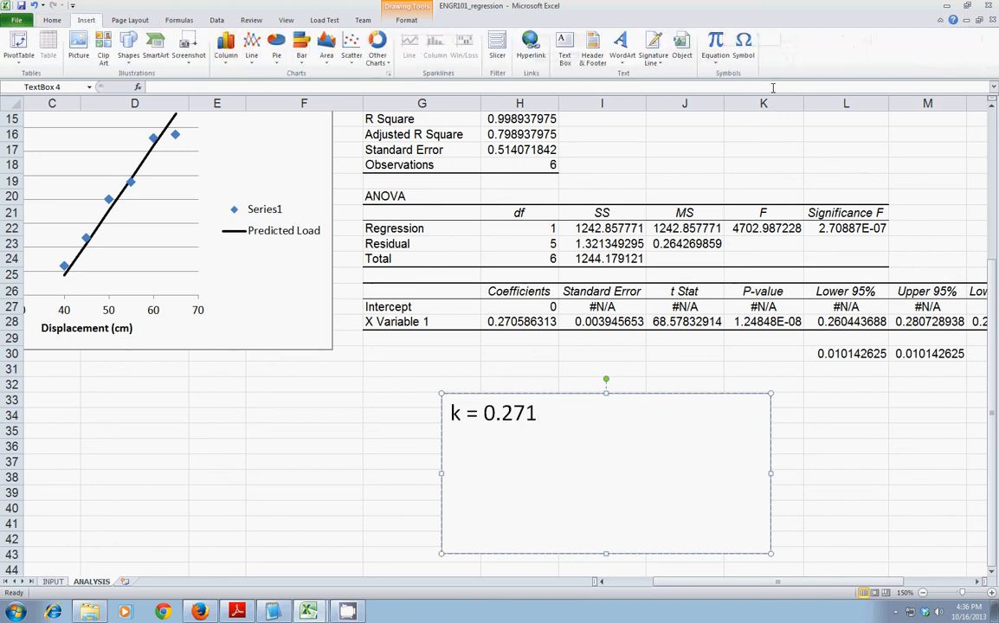
click(742, 48)
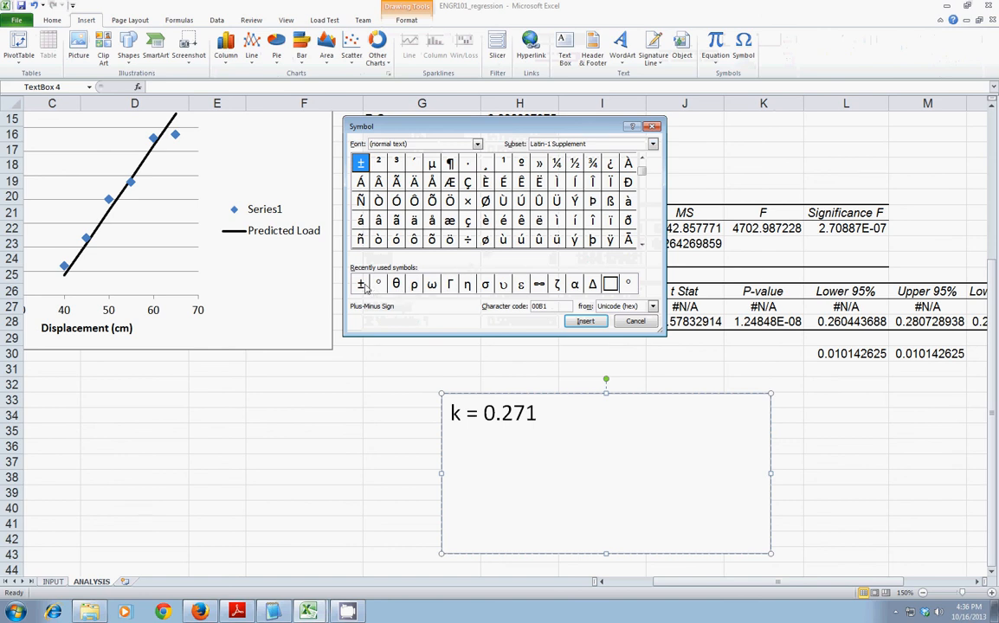
click(585, 321)
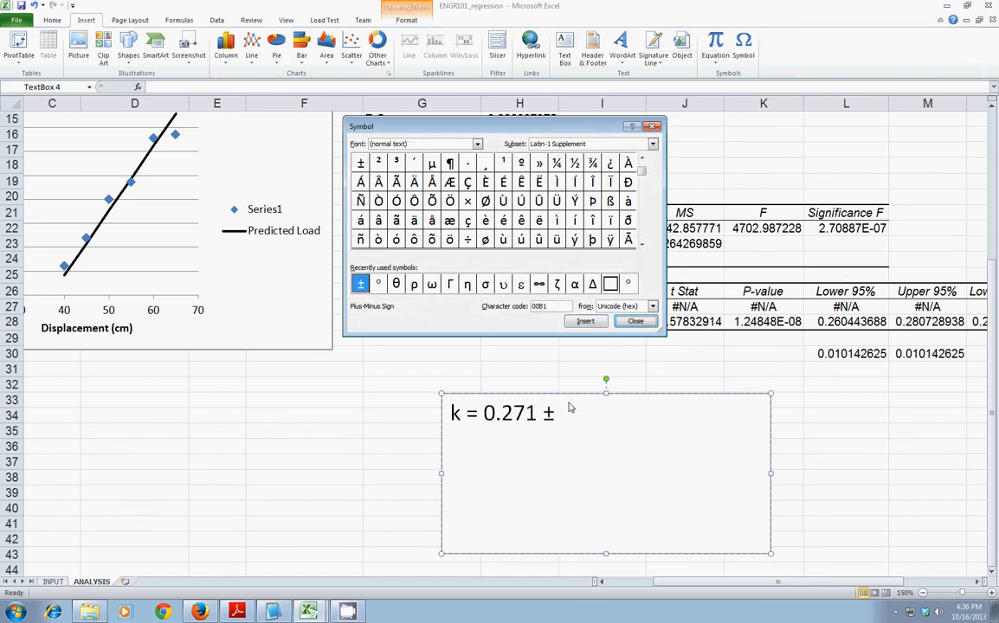
click(635, 322)
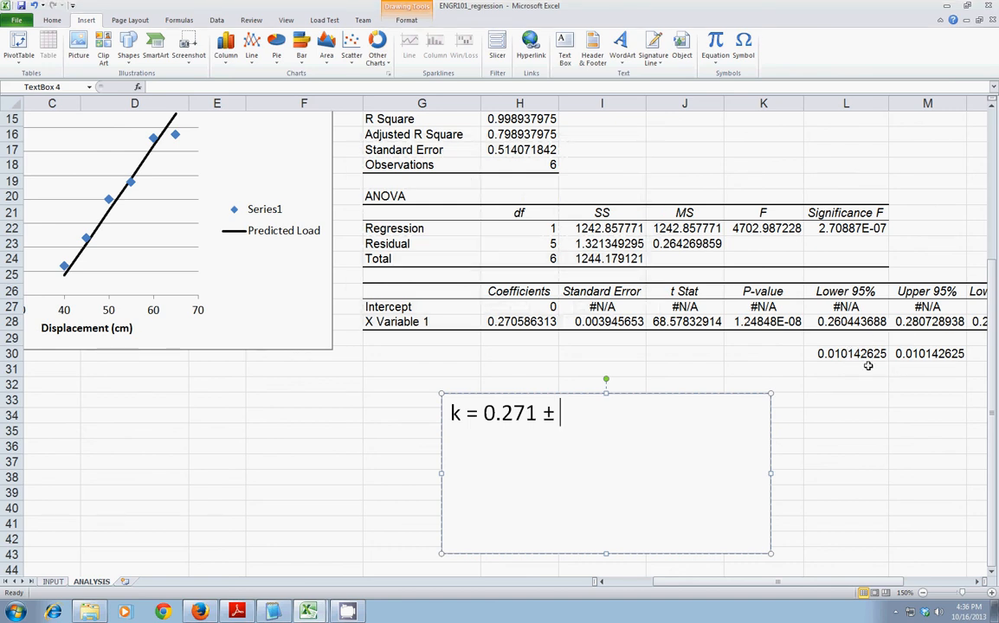
Complete the stiffness result in the text box with the uncertainty 0.010 after the plus-minus sign and the unit N/cm
text(0.010)
drag(705, 582, 665, 585)
scroll(268, 325, up, 4)
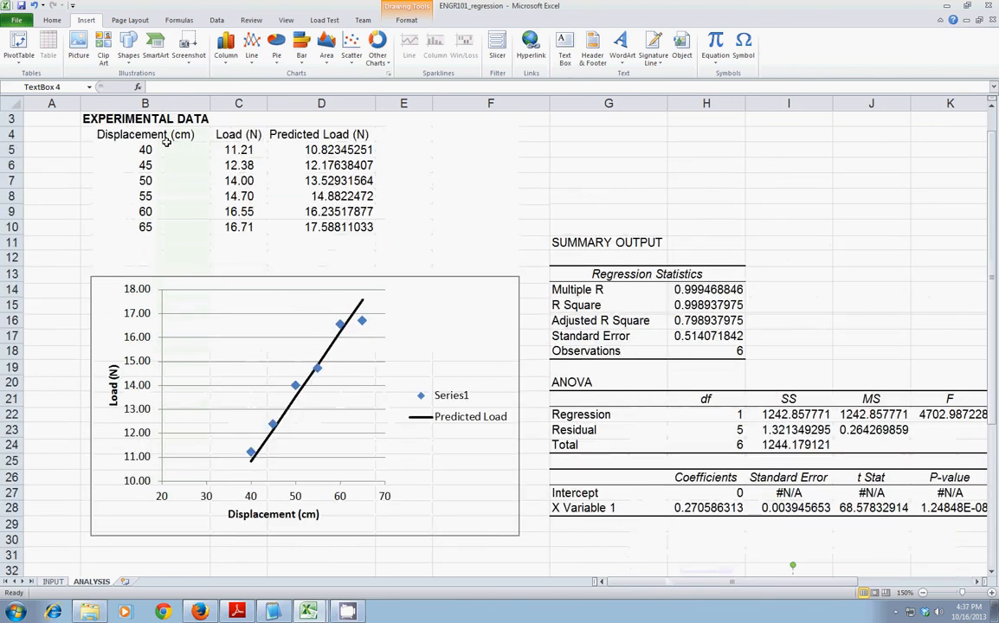
scroll(157, 208, down, 3)
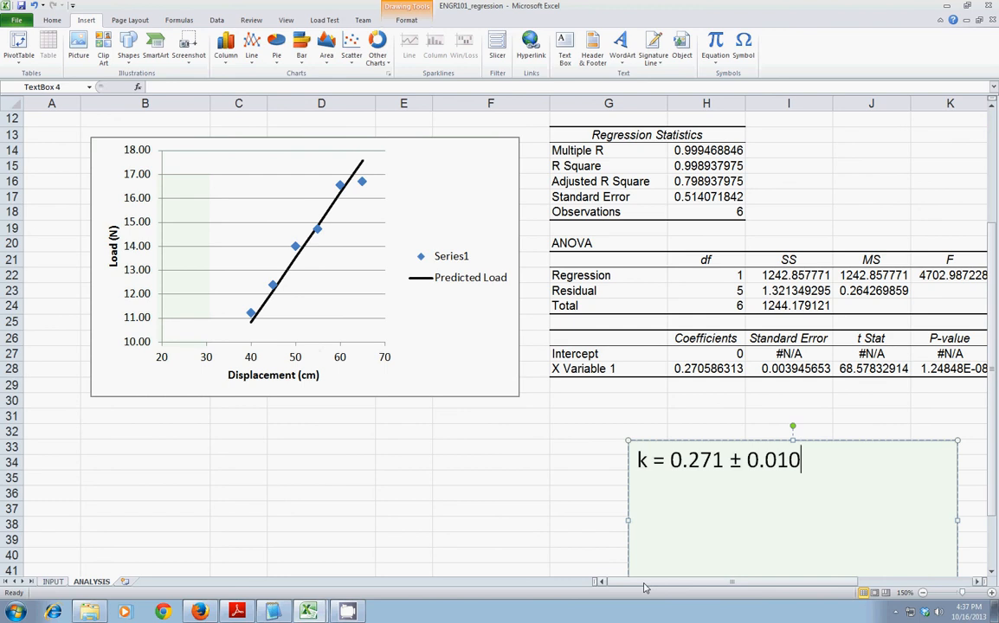
drag(644, 588, 668, 586)
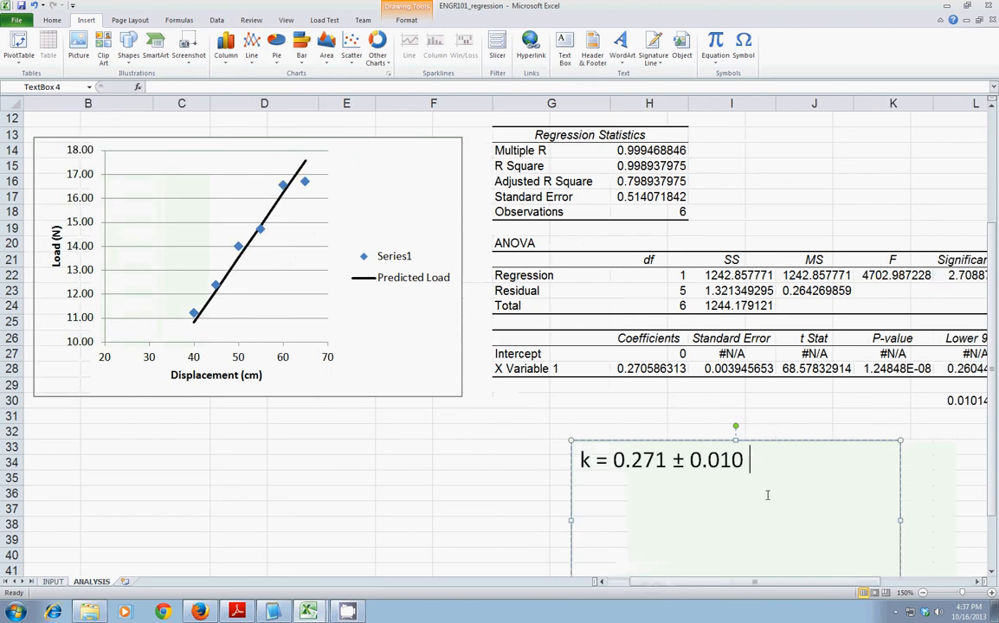
text(N/cm)
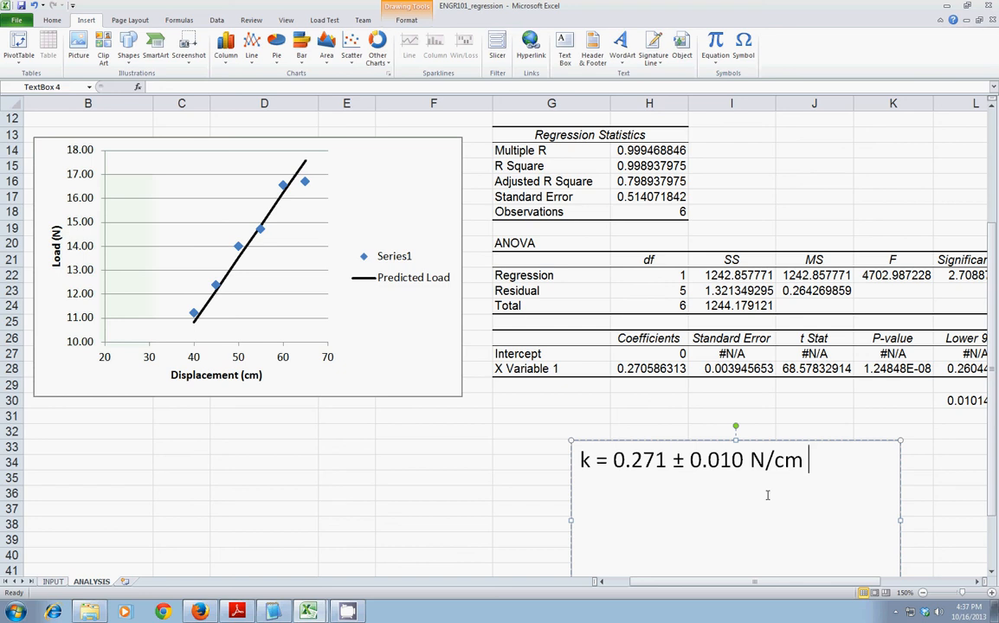
Append the confidence level "(95%)" after the unit in the stiffness result
text( ()
drag(822, 585, 844, 587)
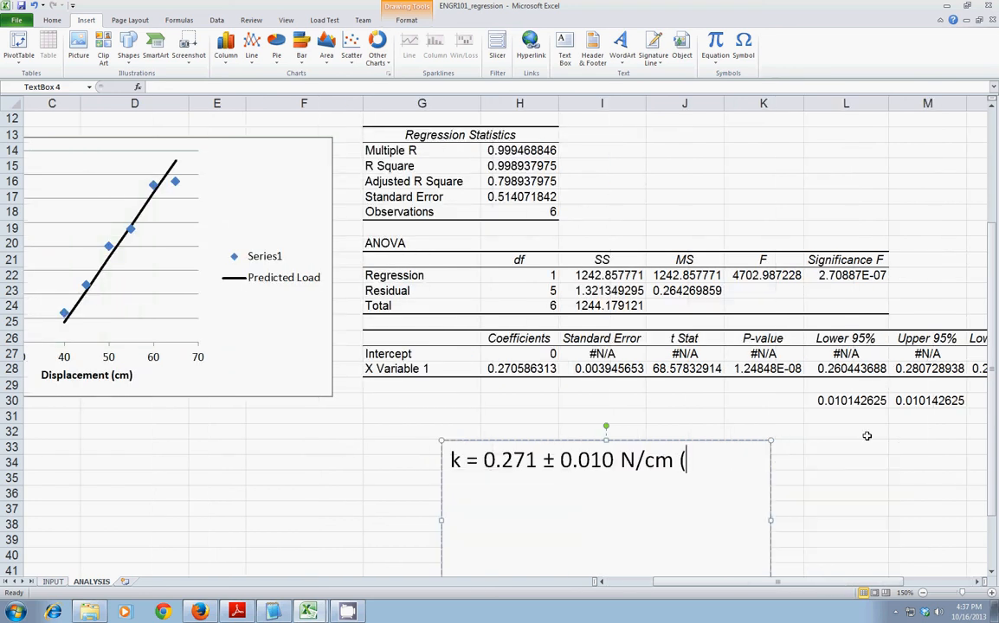
text(95%))
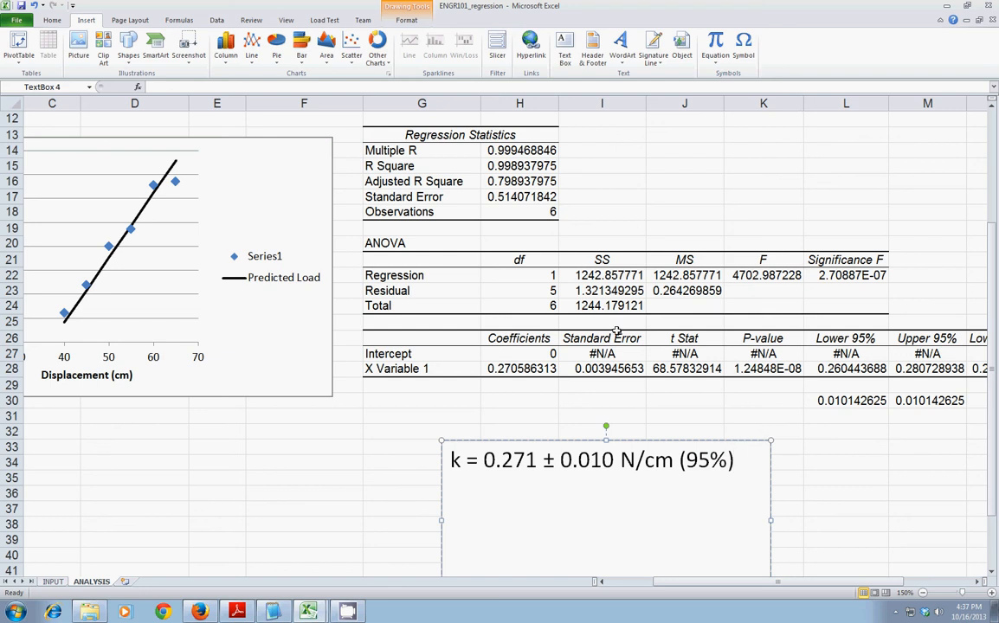
Review each part of the reported stiffness result against the experimental data, the load-displacement chart and the regression output
drag(454, 460, 463, 461)
key(Right)
double_click(500, 464)
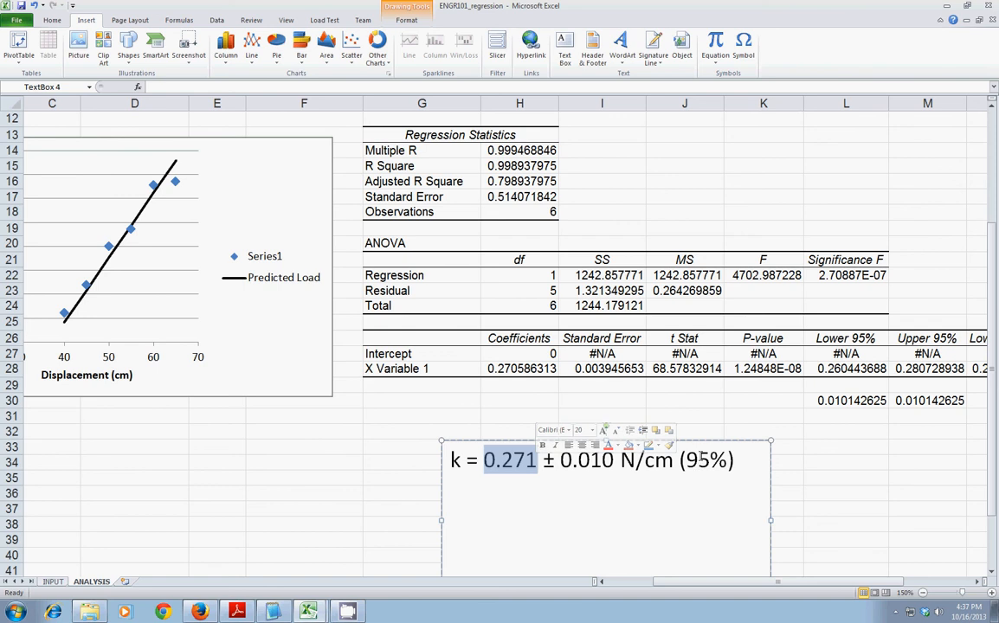
click(741, 466)
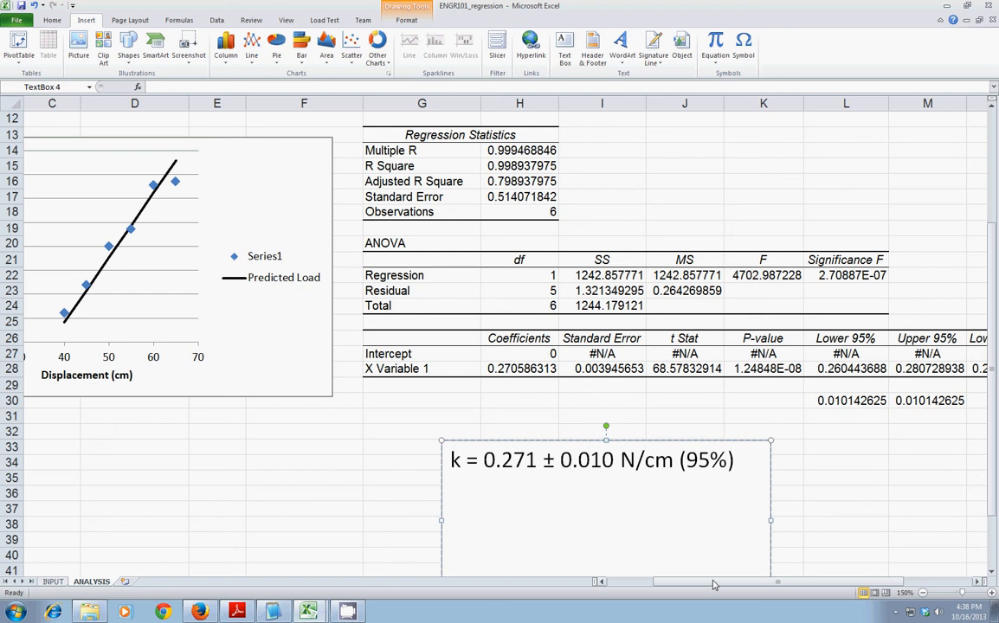
drag(713, 583, 623, 588)
scroll(504, 563, up, 4)
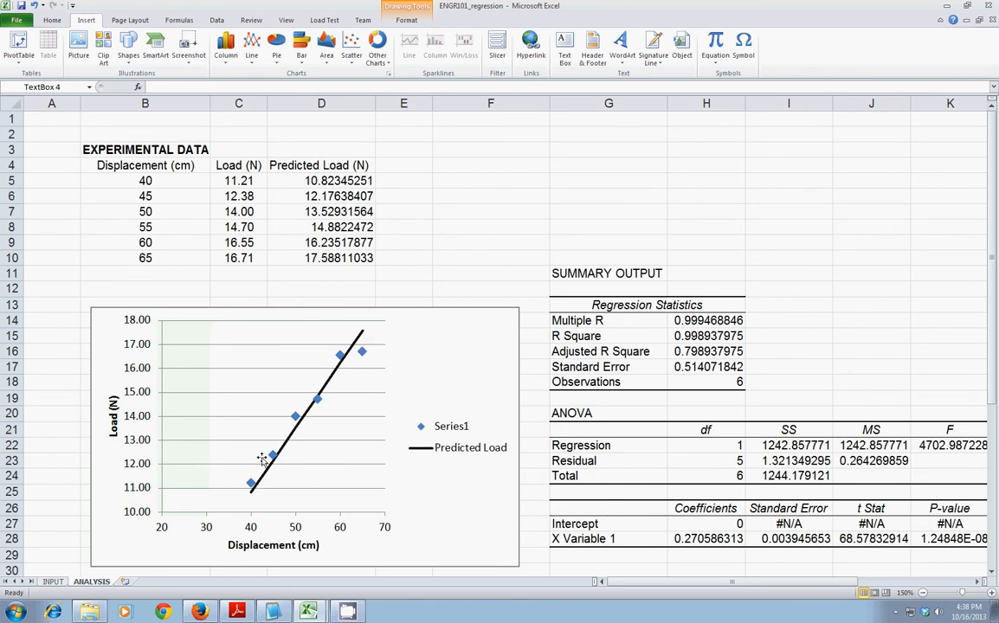
scroll(271, 428, down, 4)
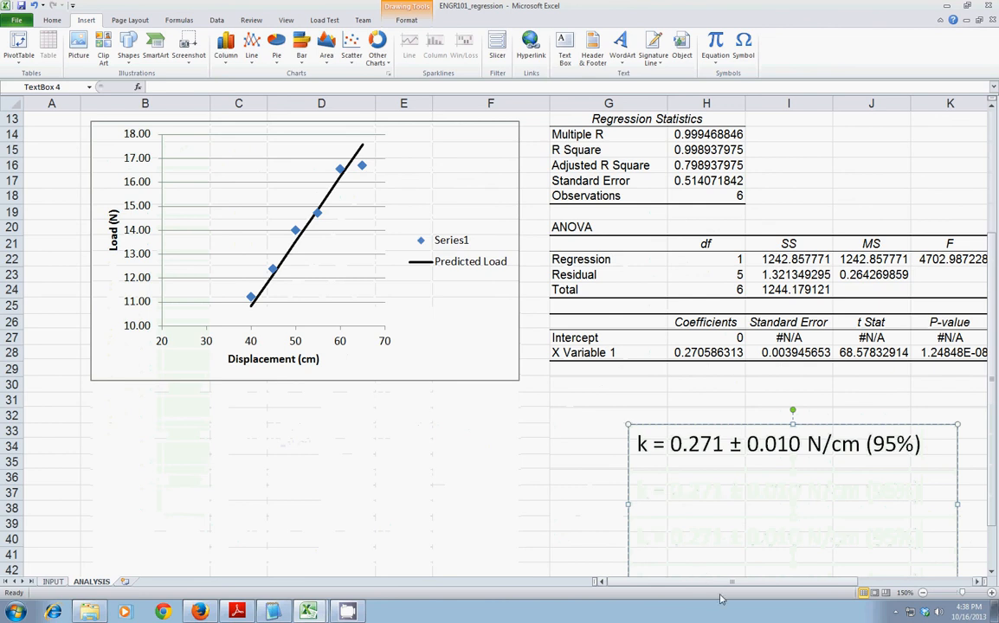
drag(719, 590, 776, 591)
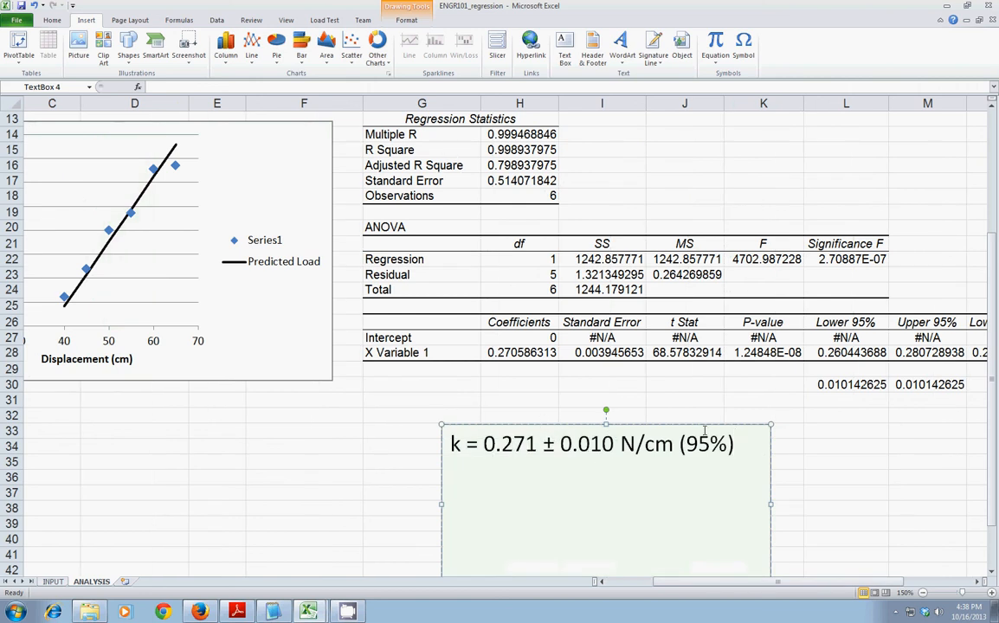
drag(623, 445, 668, 448)
click(645, 450)
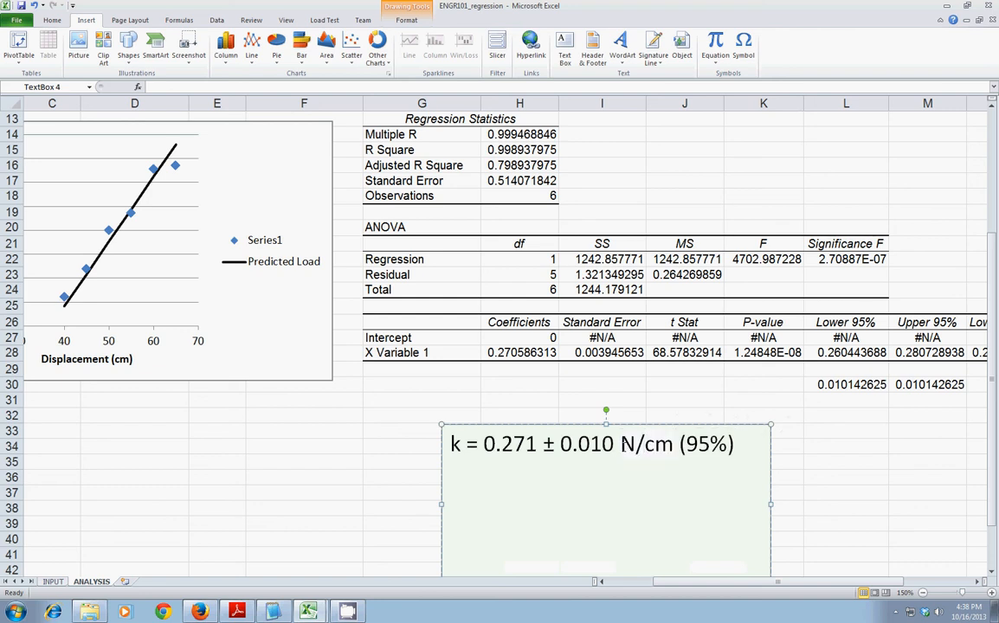